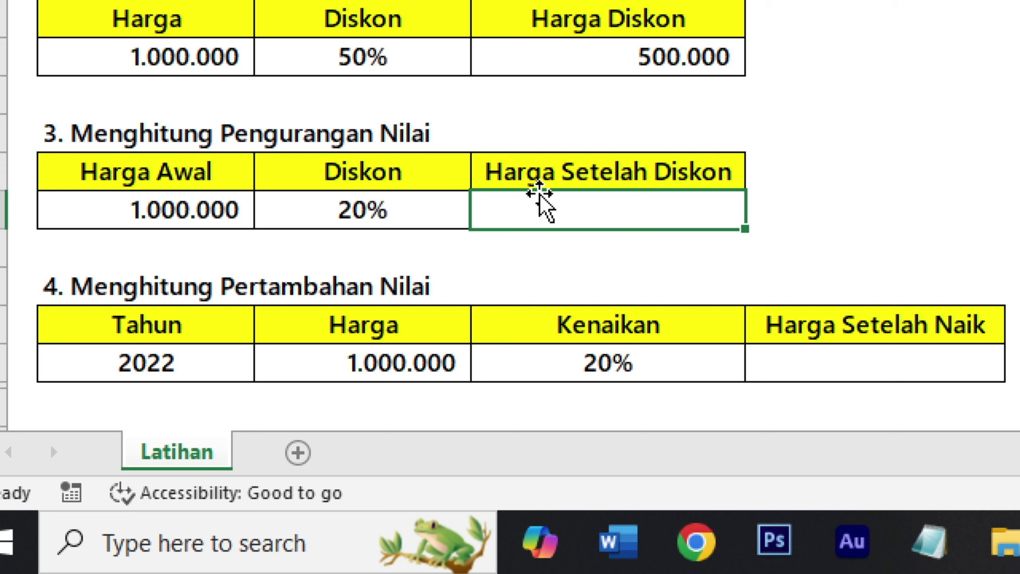
Step: Enter the formula =B12-(B12*C12) under Harga Setelah Diskon in table 3, Menghitung Pengurangan Nilai
{"action": "type", "text": "="}
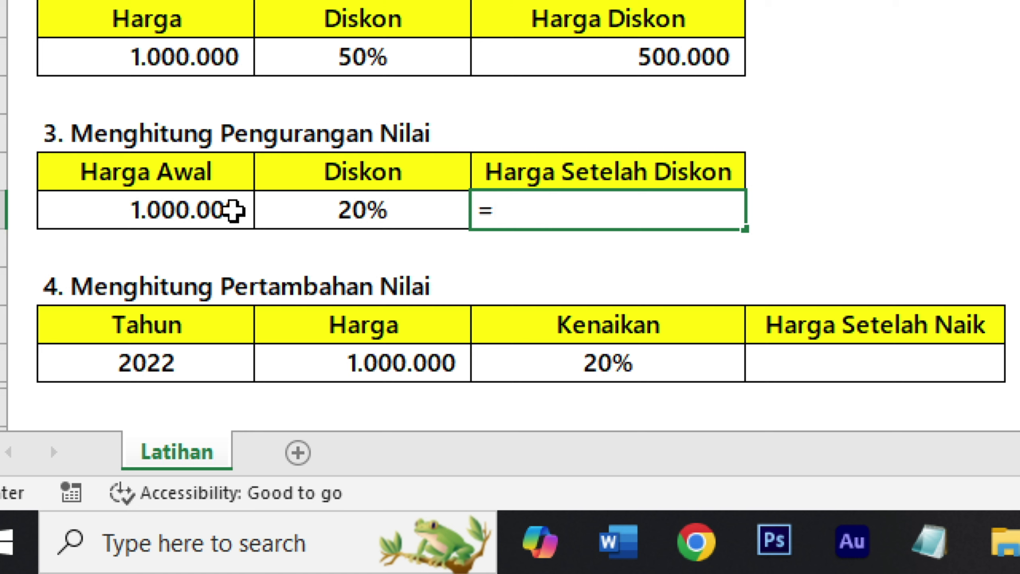
{"action": "left_click", "coordinate": [234, 210]}
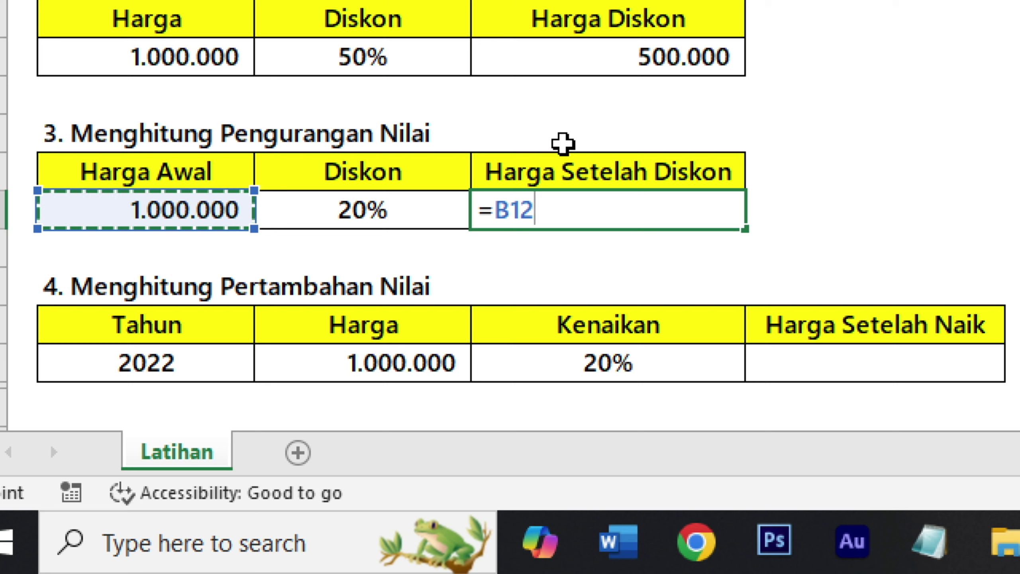
{"action": "type", "text": "-("}
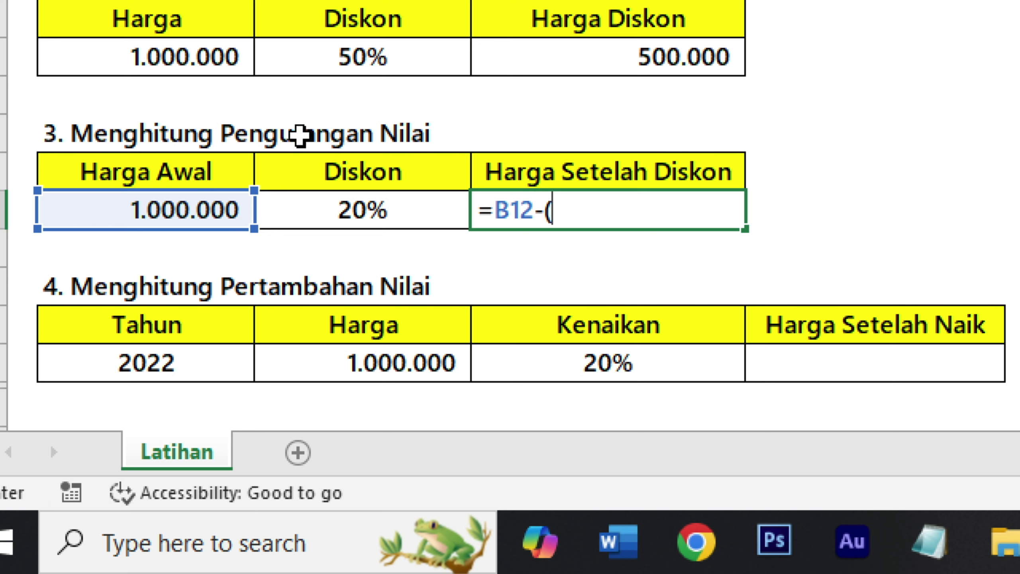
{"action": "left_click", "coordinate": [197, 200]}
{"action": "type", "text": "*"}
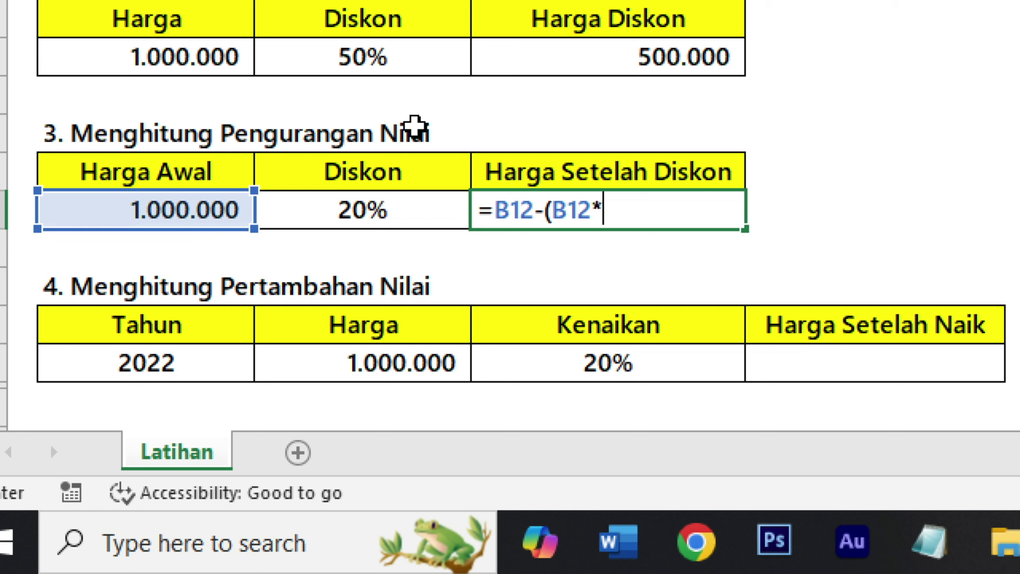
{"action": "left_click", "coordinate": [404, 210]}
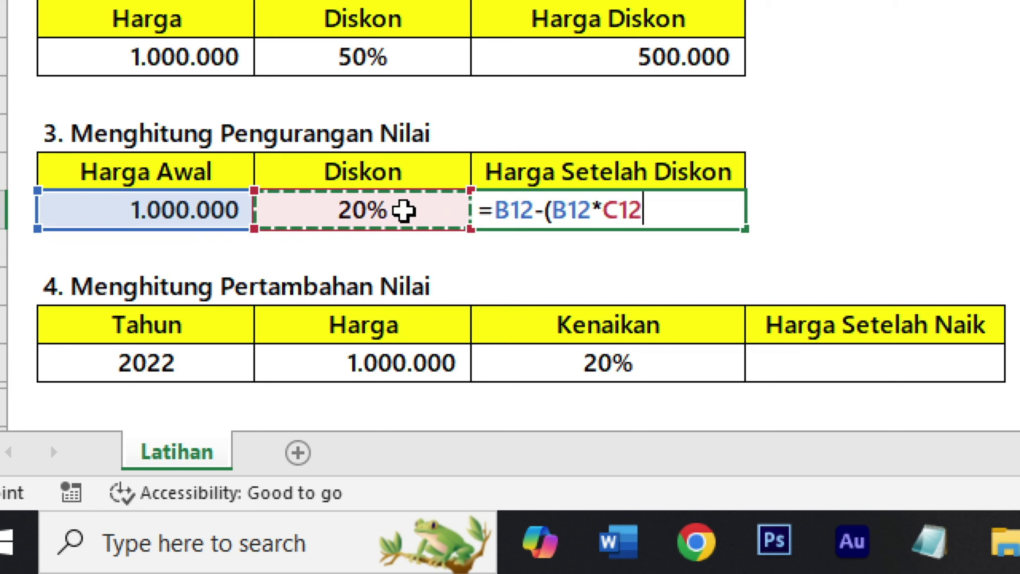
{"action": "type", "text": ")"}
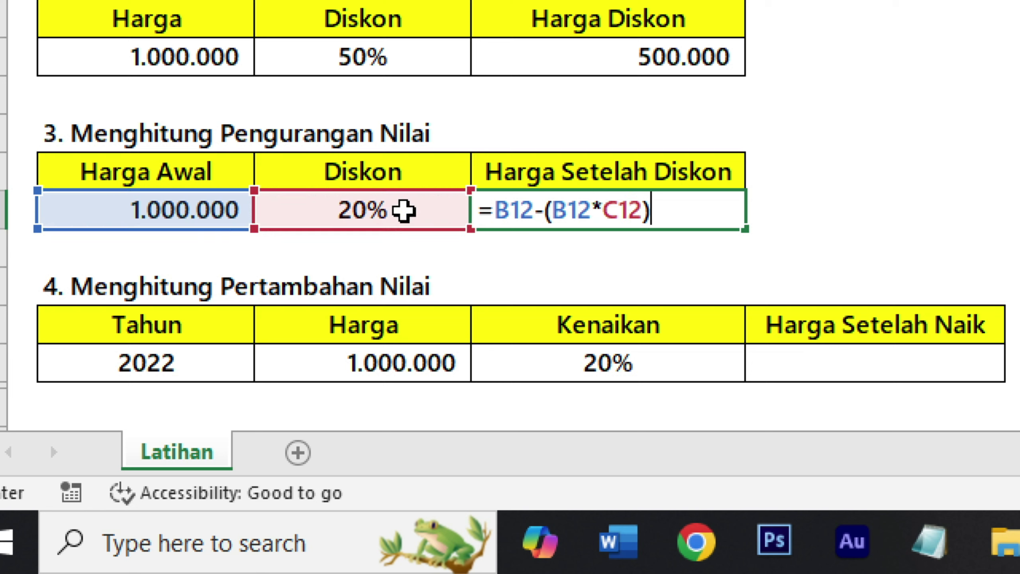
{"action": "key", "text": "ctrl+Return"}
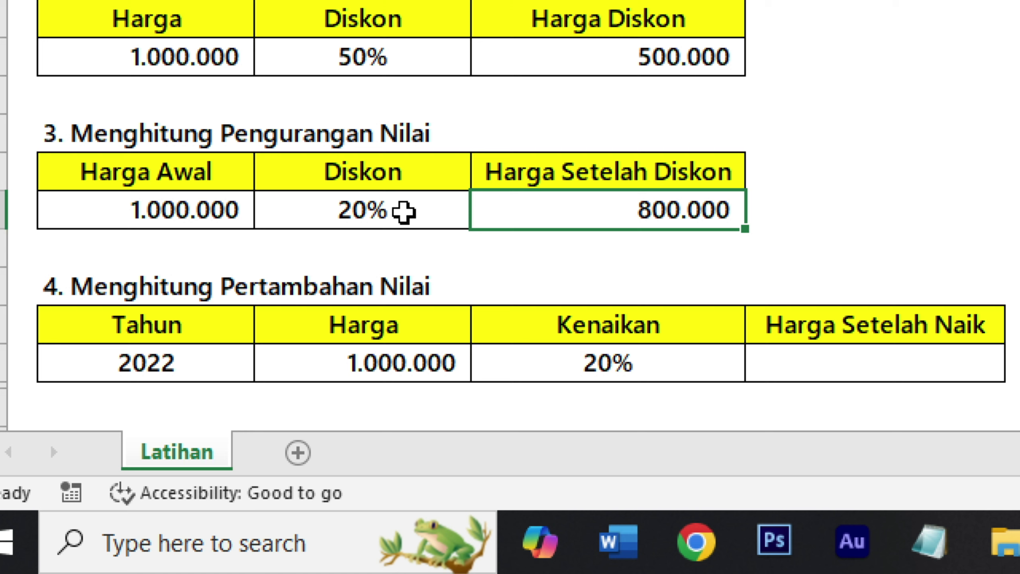
Step: Set the Diskon value in table 3 to 90%
{"action": "double_click", "coordinate": [350, 205]}
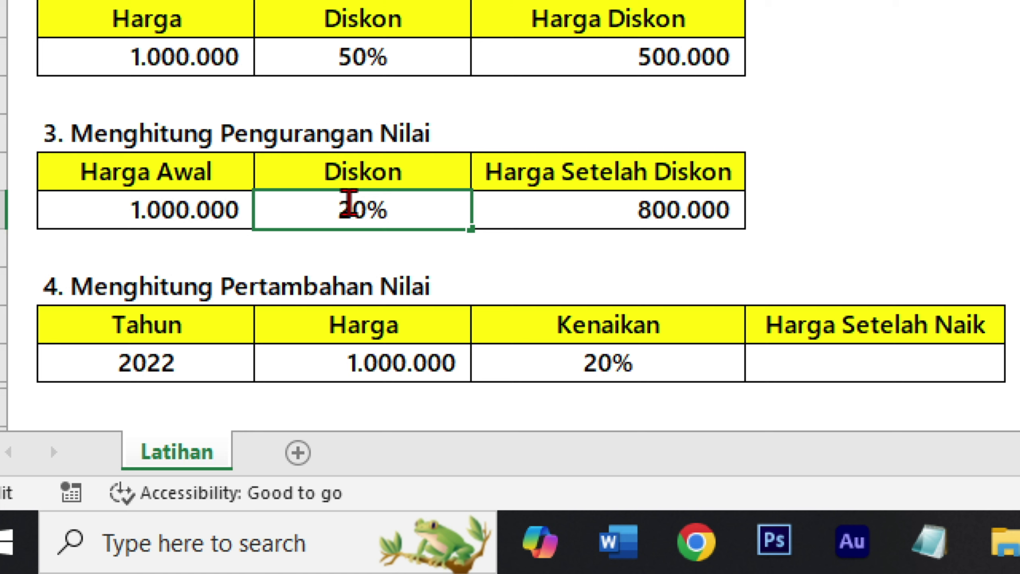
{"action": "key", "text": "BackSpace"}
{"action": "type", "text": "9"}
{"action": "key", "text": "ctrl+Return"}
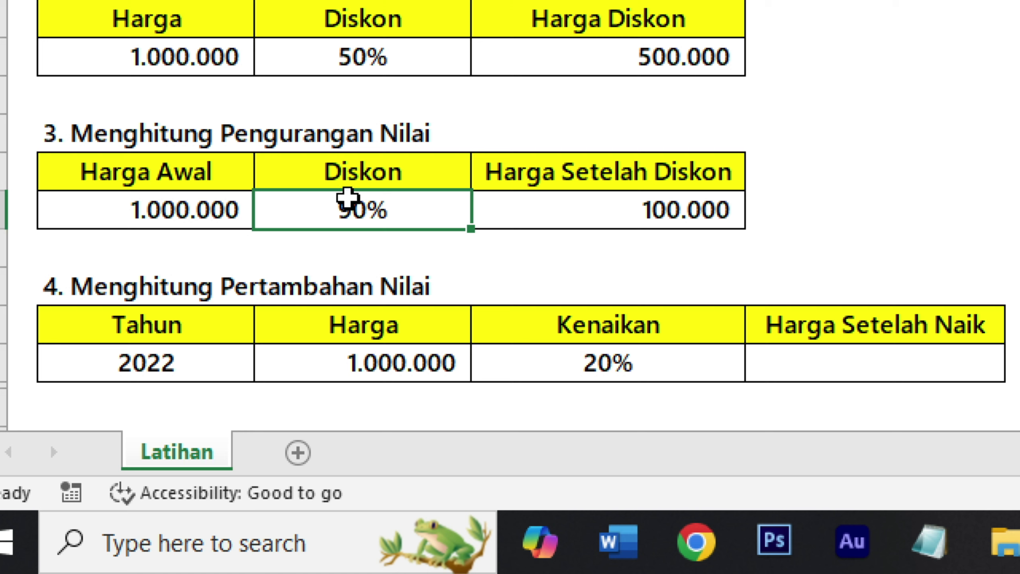
Step: Try a Harga Awal of 100.000.000 in table 3, and undo both this price change and the preceding discount change
{"action": "double_click", "coordinate": [140, 210]}
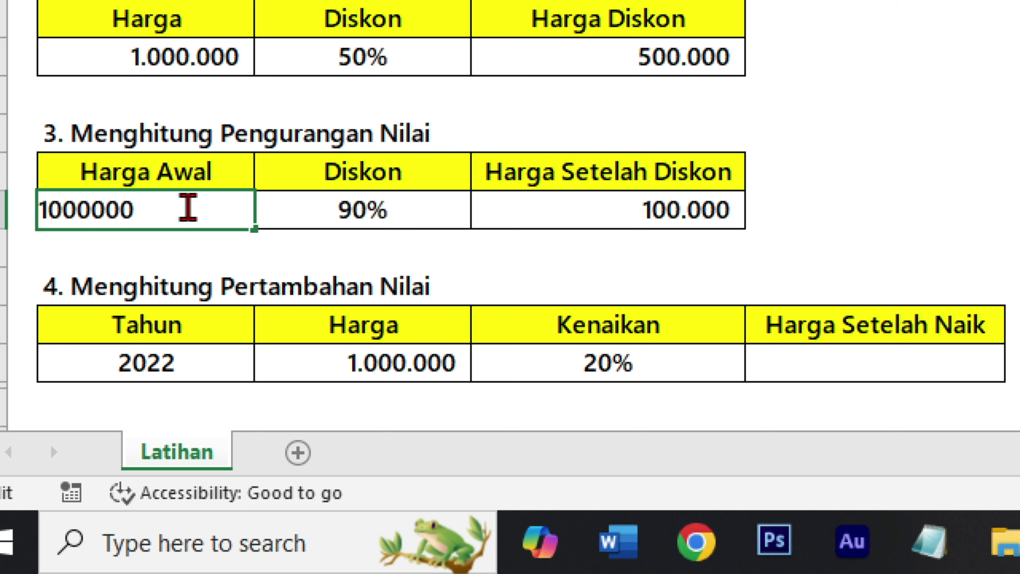
{"action": "type", "text": "00"}
{"action": "key", "text": "ctrl+Return"}
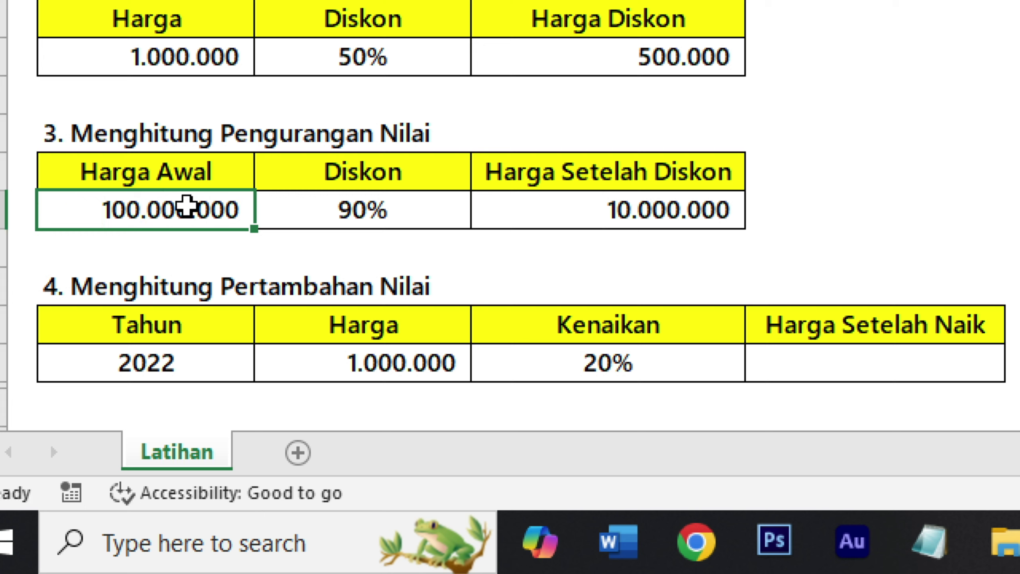
{"action": "key", "text": "ctrl+z"}
{"action": "key", "text": "ctrl+z"}
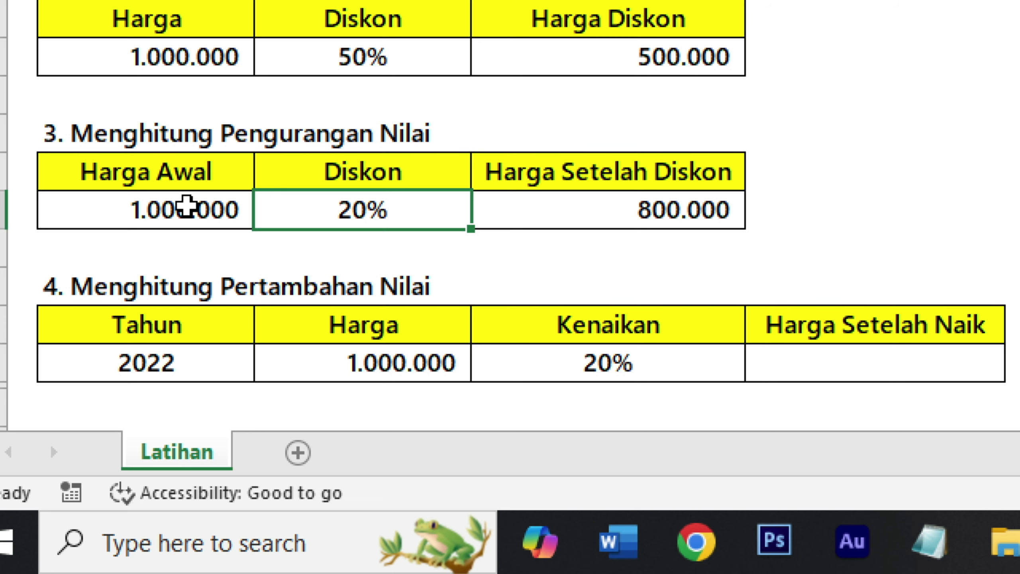
Step: Examine the headers and input values of table 4, Menghitung Pertambahan Nilai, from Tahun through Harga Setelah Naik
{"action": "scroll", "coordinate": [246, 207], "scroll_direction": "down", "scroll_amount": 2}
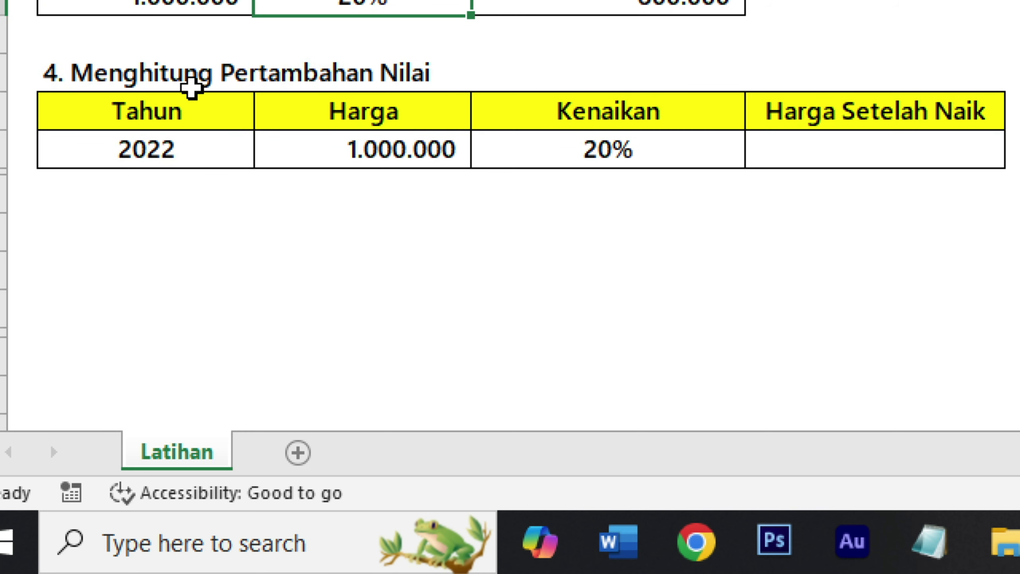
{"action": "left_click", "coordinate": [192, 85]}
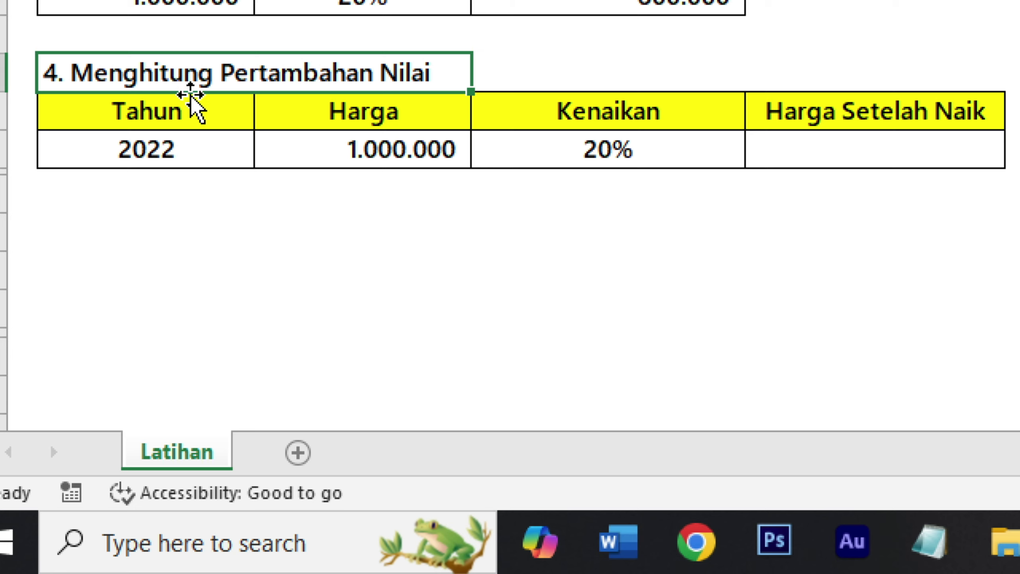
{"action": "left_click", "coordinate": [197, 105]}
{"action": "left_click", "coordinate": [403, 111]}
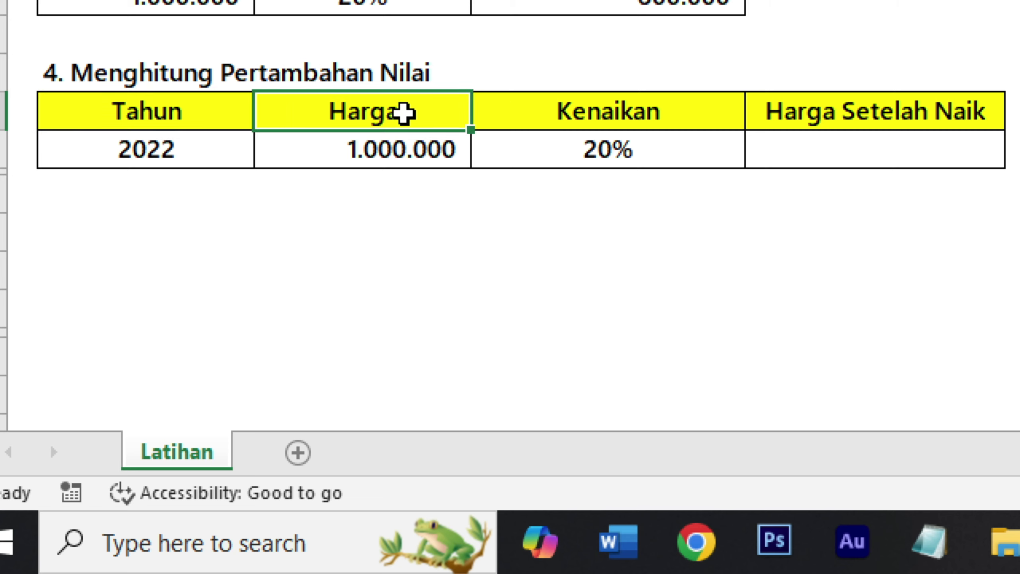
{"action": "left_click", "coordinate": [609, 107]}
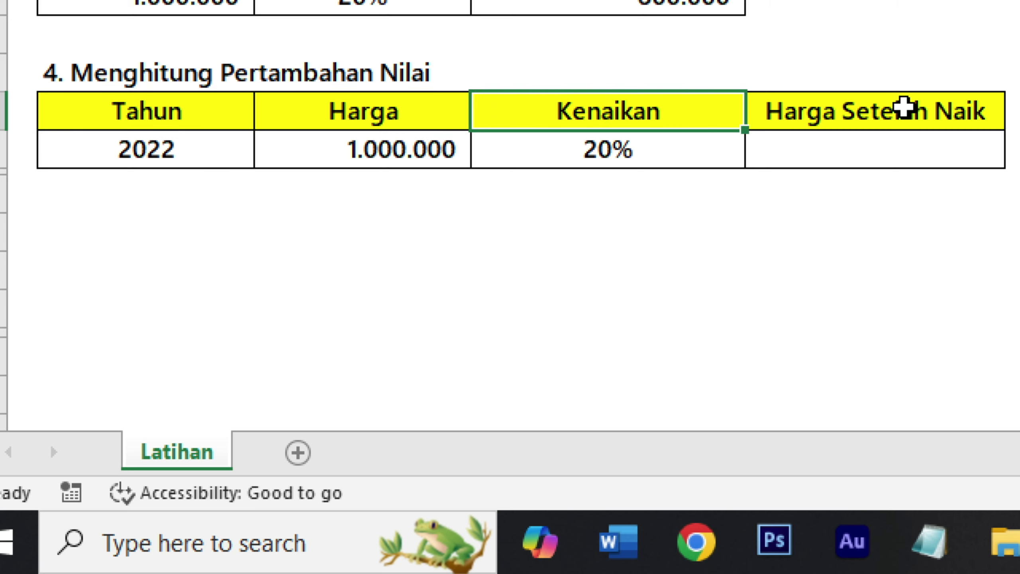
{"action": "left_click", "coordinate": [905, 107]}
{"action": "left_click", "coordinate": [901, 143]}
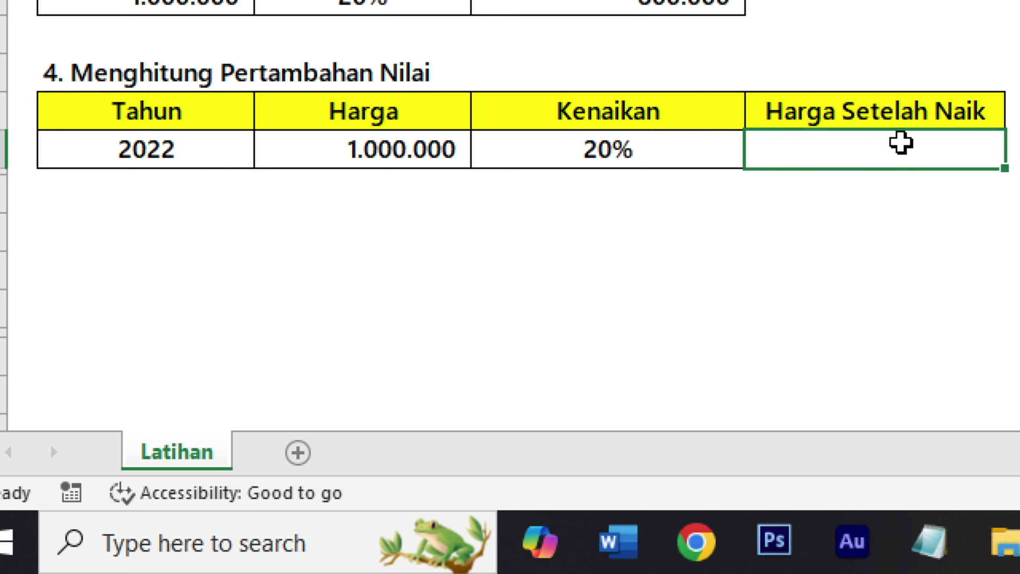
{"action": "left_click", "coordinate": [424, 155]}
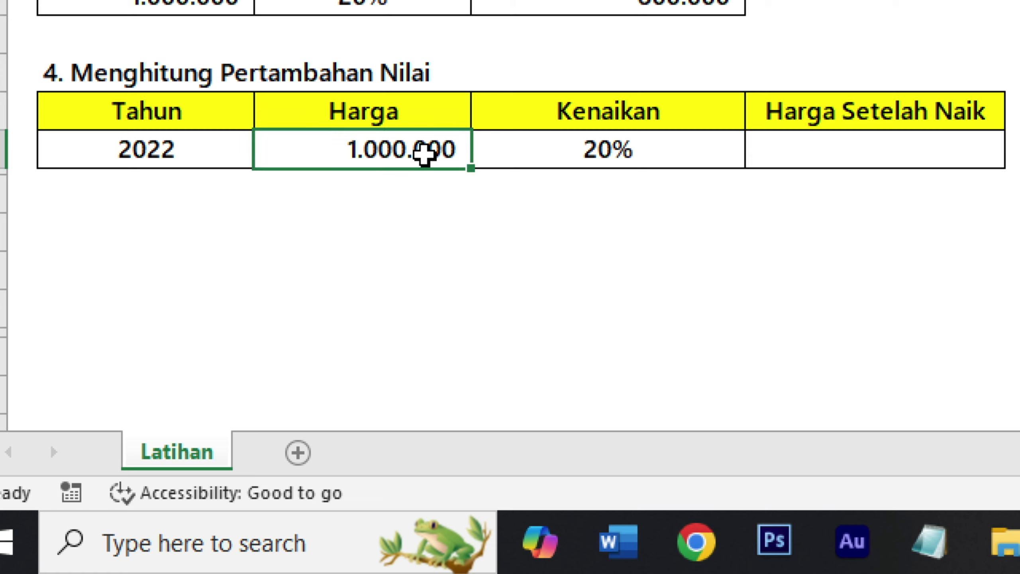
{"action": "left_click", "coordinate": [597, 148]}
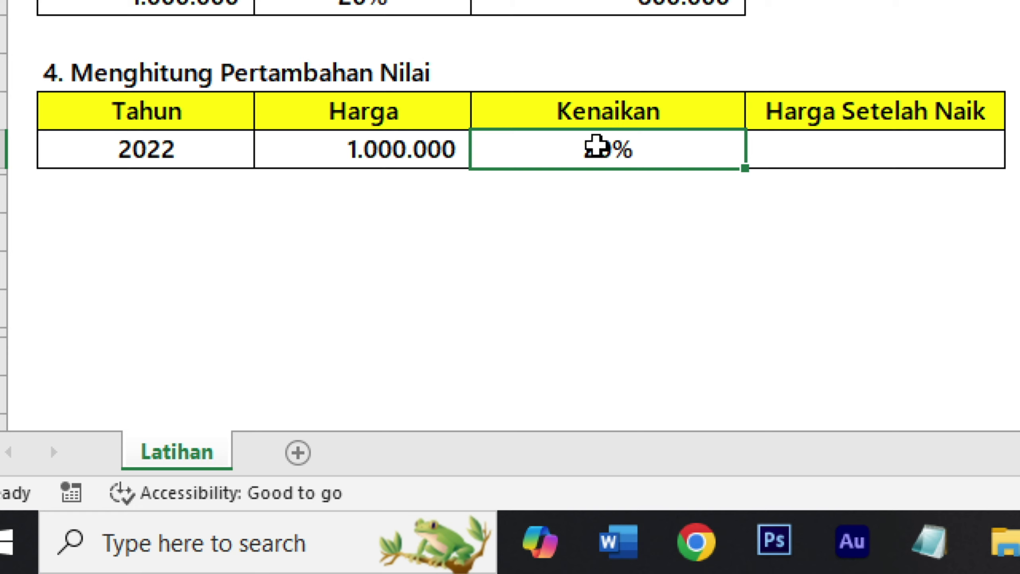
Step: Enter the formula =C16+(C16*D16) under Harga Setelah Naik in table 4, Menghitung Pertambahan Nilai
{"action": "left_click", "coordinate": [771, 146]}
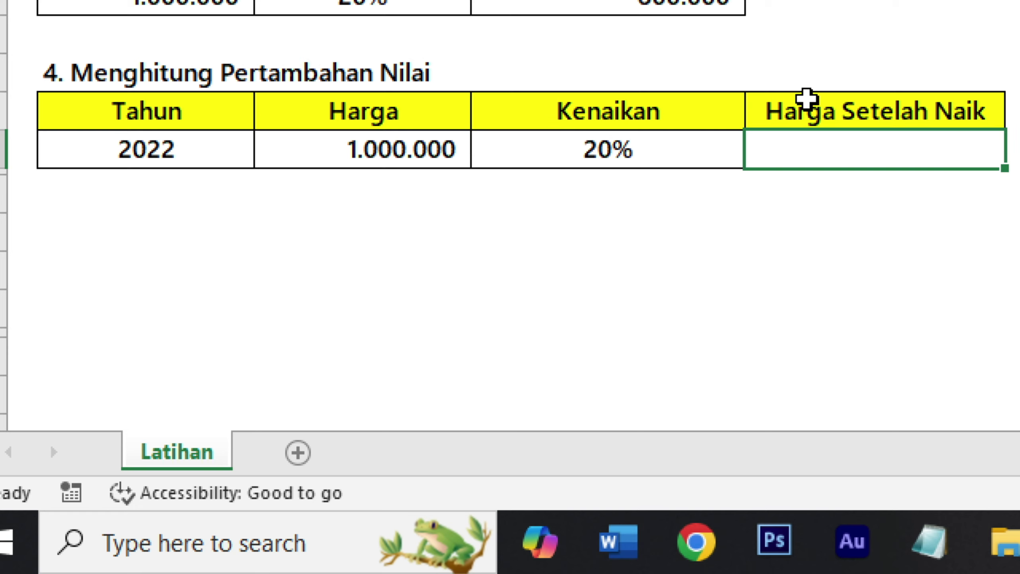
{"action": "type", "text": "="}
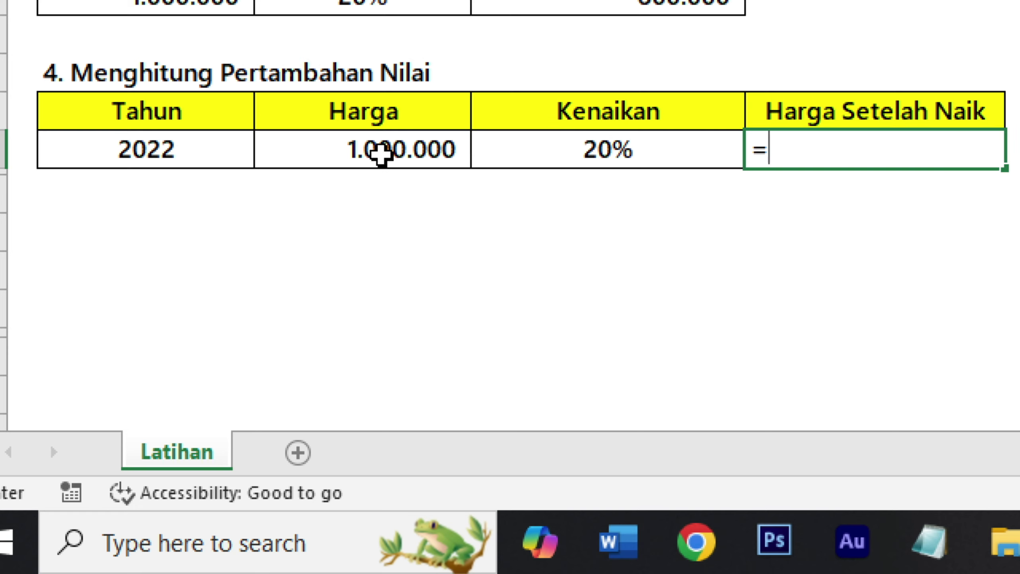
{"action": "left_click", "coordinate": [380, 155]}
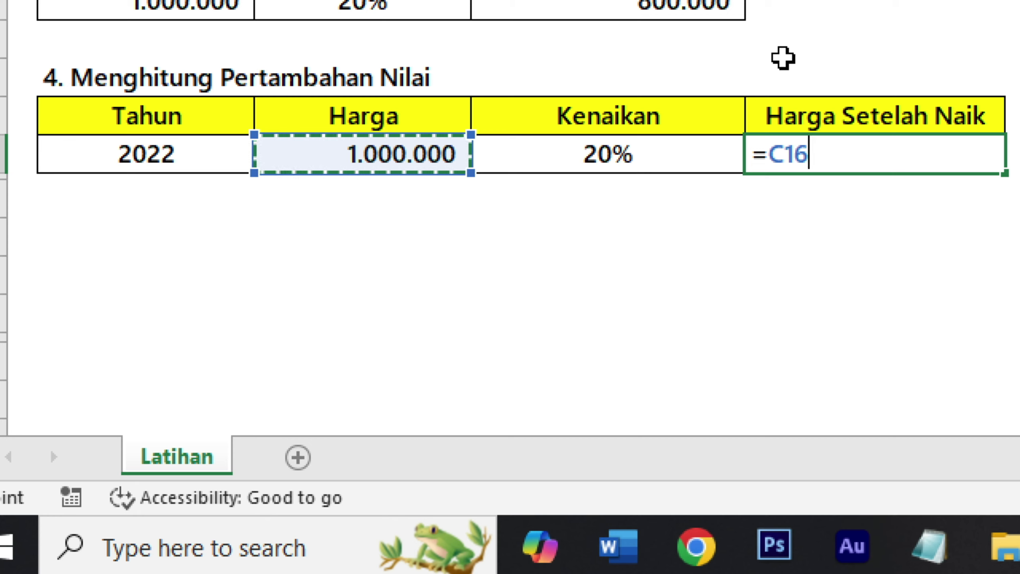
{"action": "type", "text": "+"}
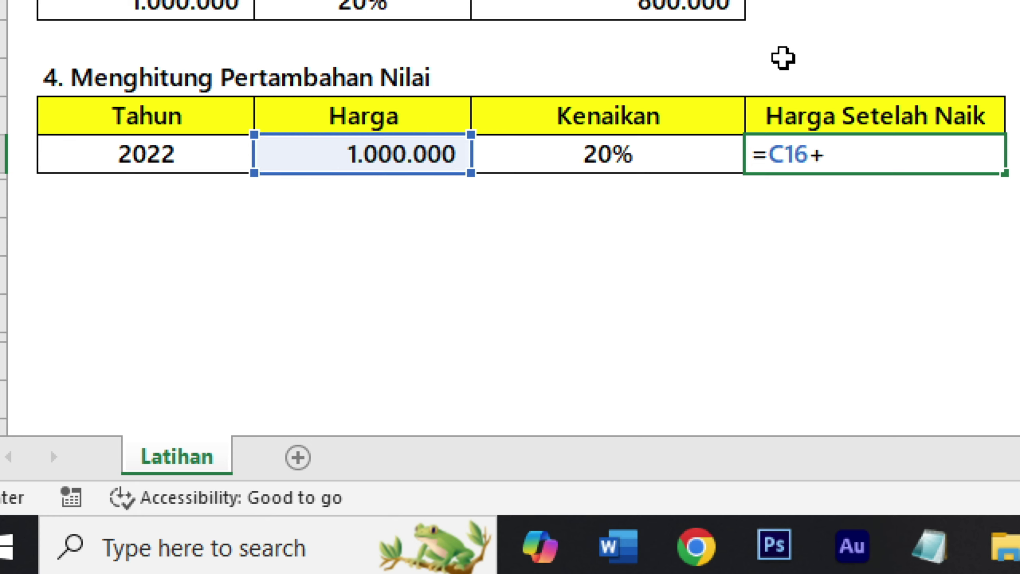
{"action": "type", "text": "("}
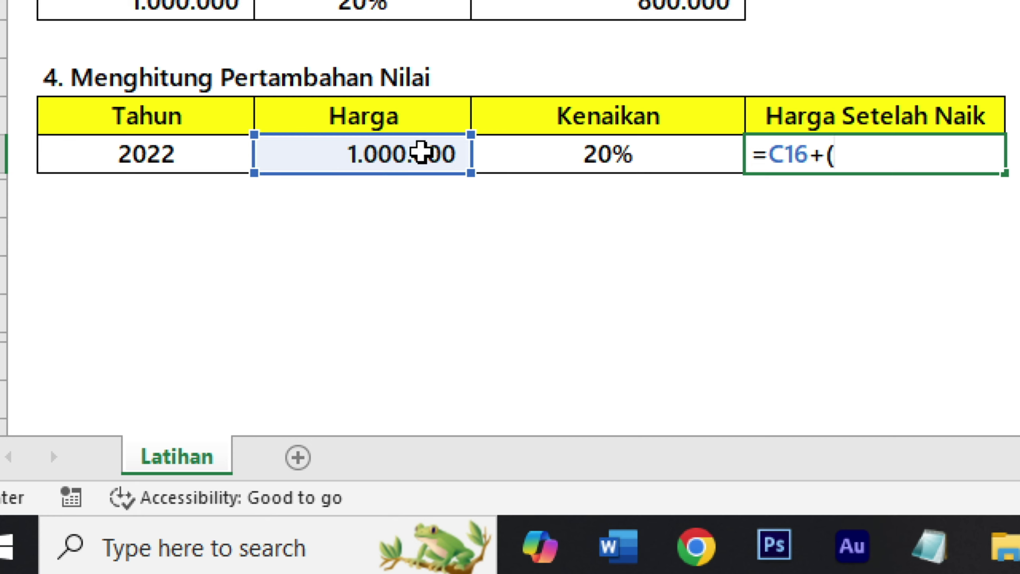
{"action": "left_click", "coordinate": [420, 153]}
{"action": "type", "text": "*"}
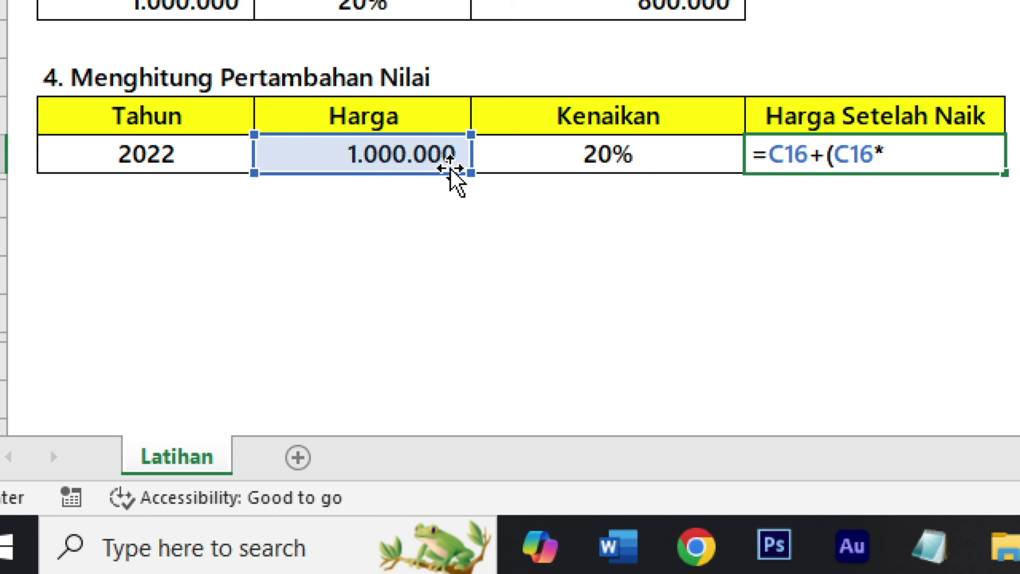
{"action": "left_click", "coordinate": [592, 156]}
{"action": "type", "text": ")"}
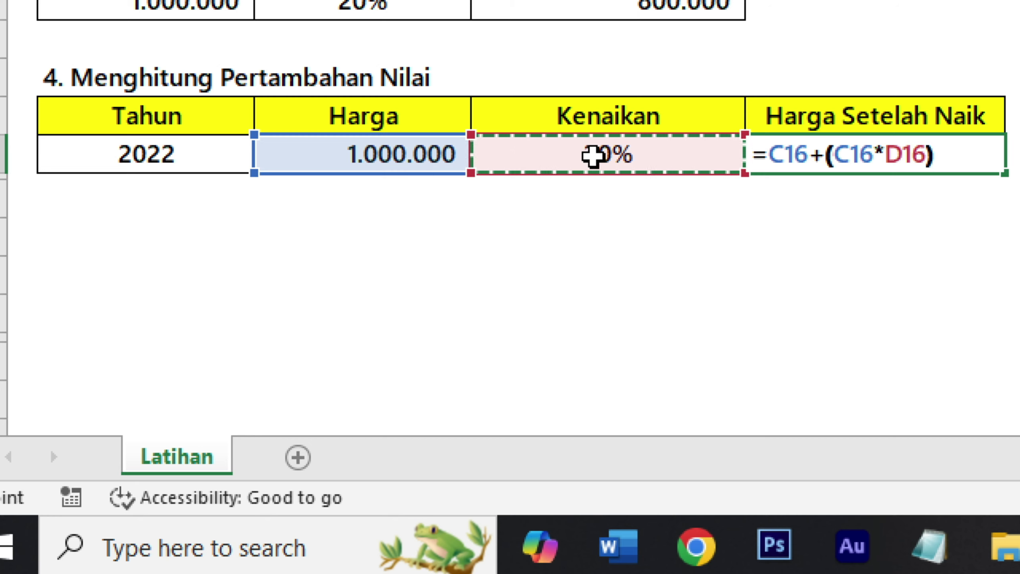
{"action": "key", "text": "ctrl+Return"}
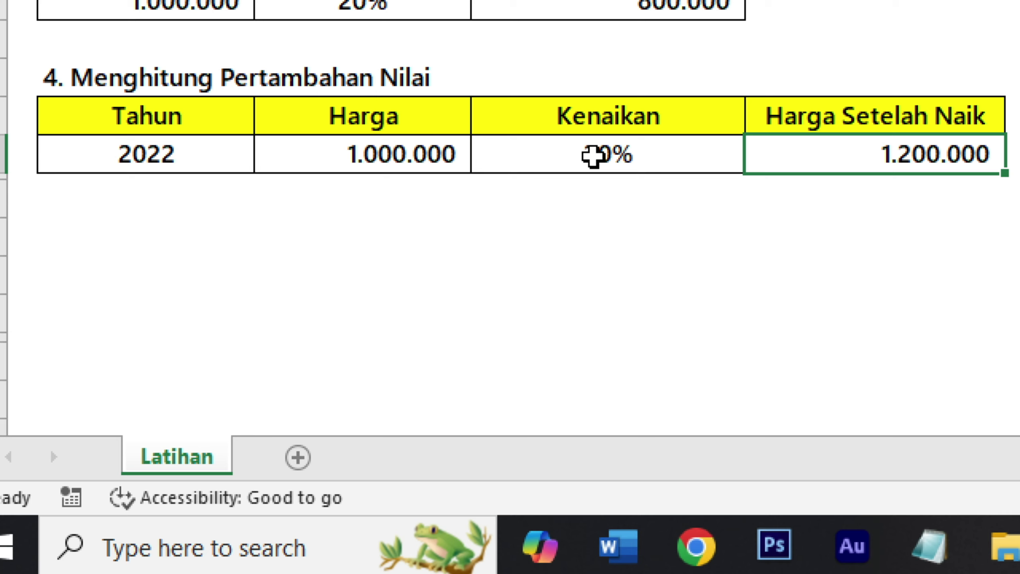
Step: Check the Harga, Kenaikan and result cells in table 4, and set Kenaikan to 100%
{"action": "left_click", "coordinate": [353, 155]}
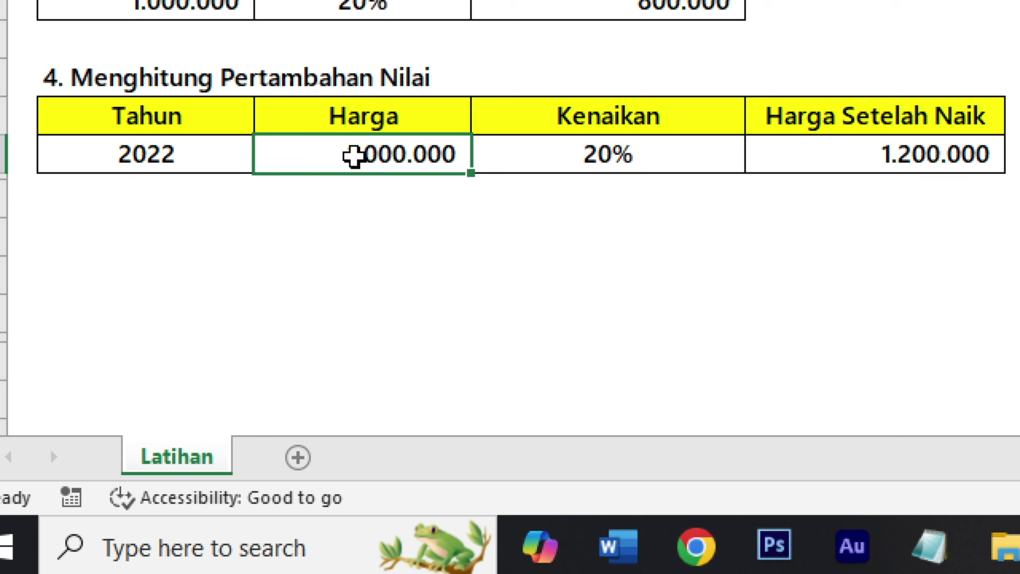
{"action": "left_click", "coordinate": [592, 155]}
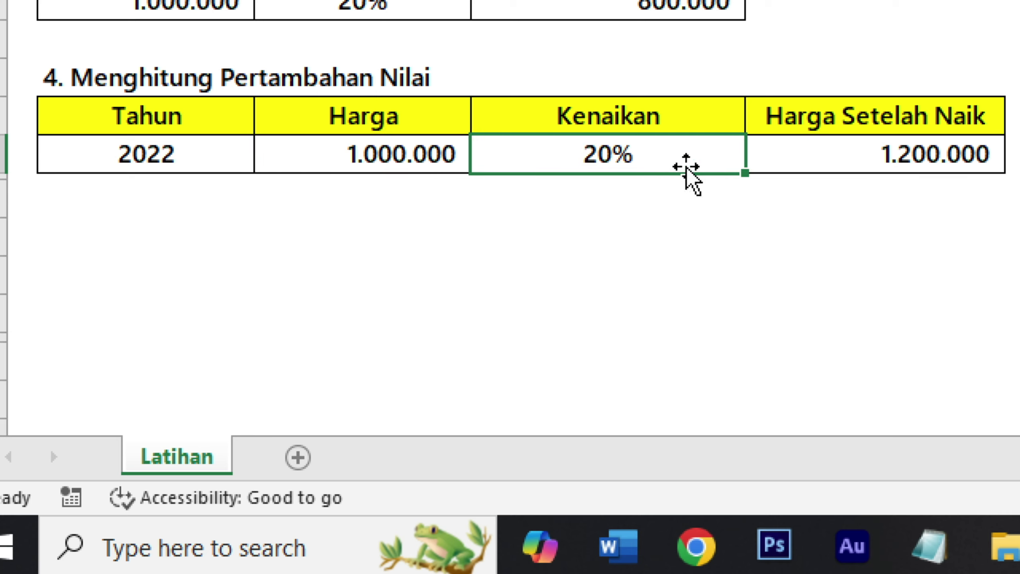
{"action": "left_click", "coordinate": [761, 157]}
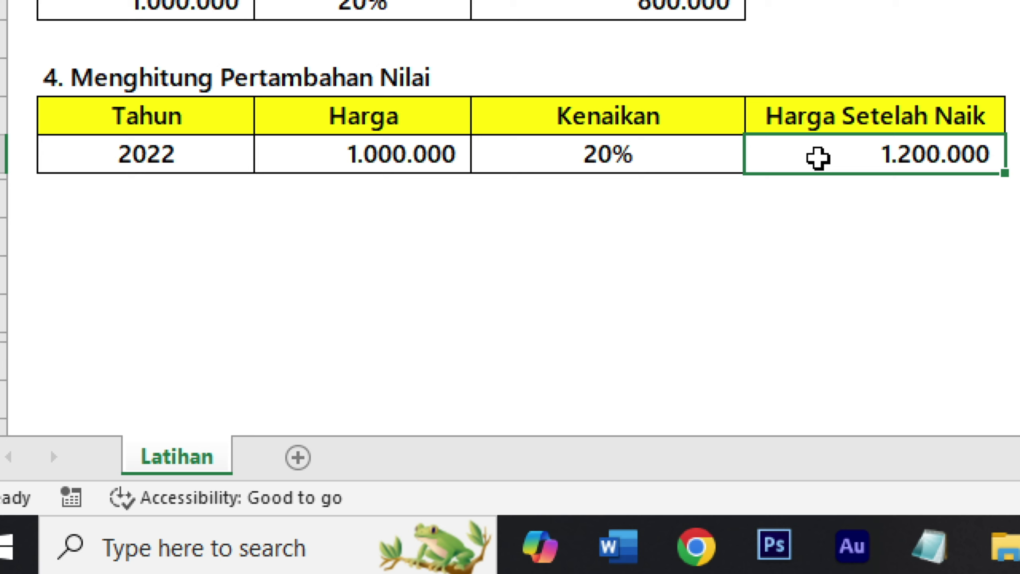
{"action": "double_click", "coordinate": [584, 155]}
{"action": "key", "text": "Right"}
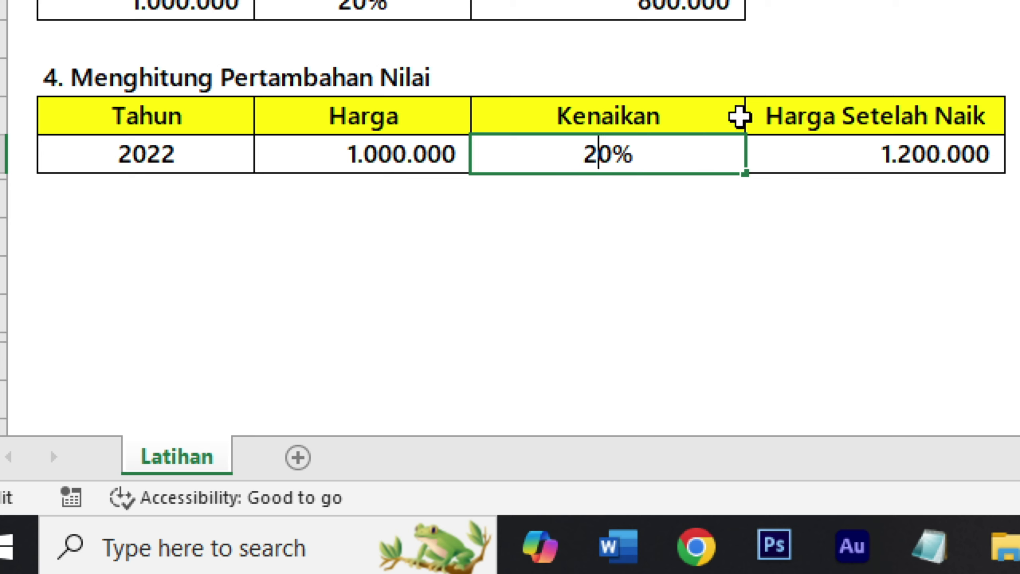
{"action": "key", "text": "BackSpace"}
{"action": "type", "text": "10"}
{"action": "key", "text": "ctrl+Return"}
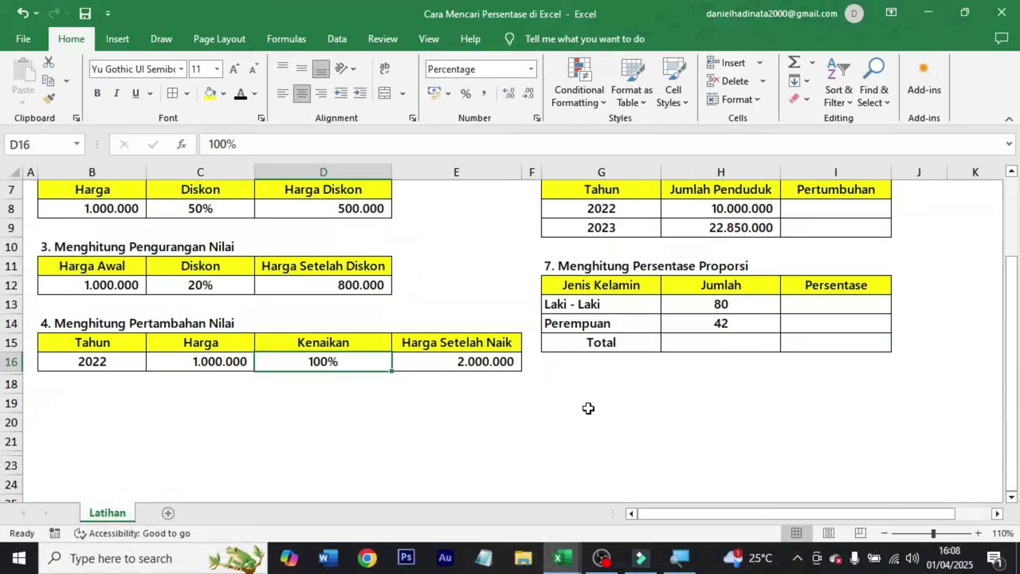
Step: Examine the Modal, Penjualan and Keuntungan columns of table 5, Menghitung Persentase Keuntungan
{"action": "scroll", "coordinate": [587, 410], "scroll_direction": "up", "scroll_amount": 2}
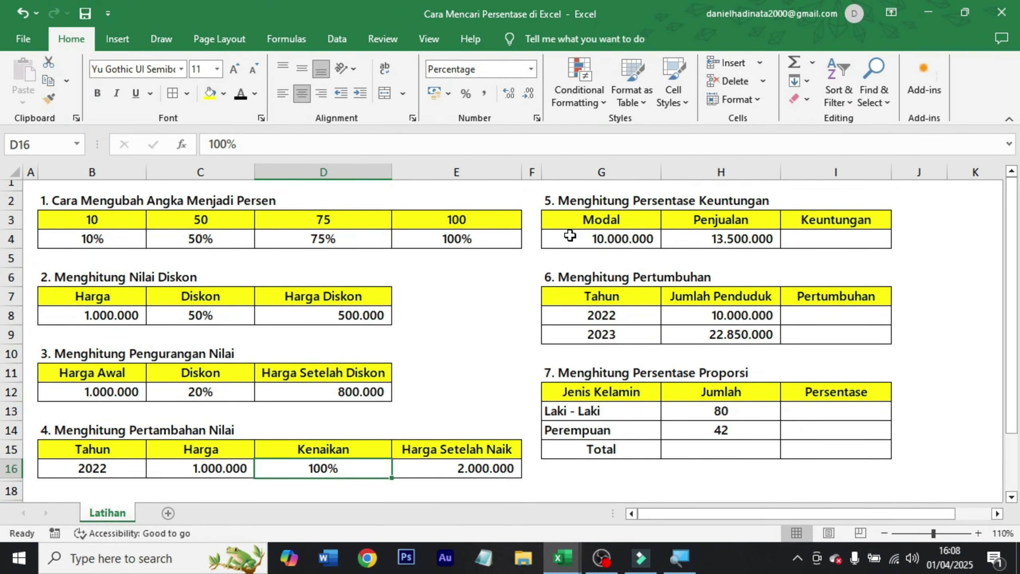
{"action": "left_click", "coordinate": [807, 240]}
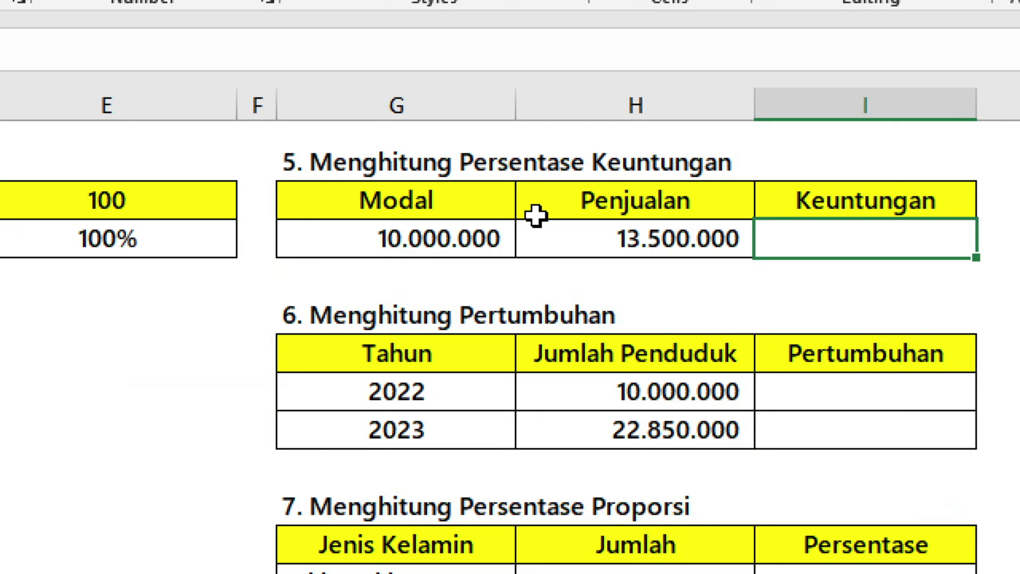
{"action": "left_click", "coordinate": [638, 200]}
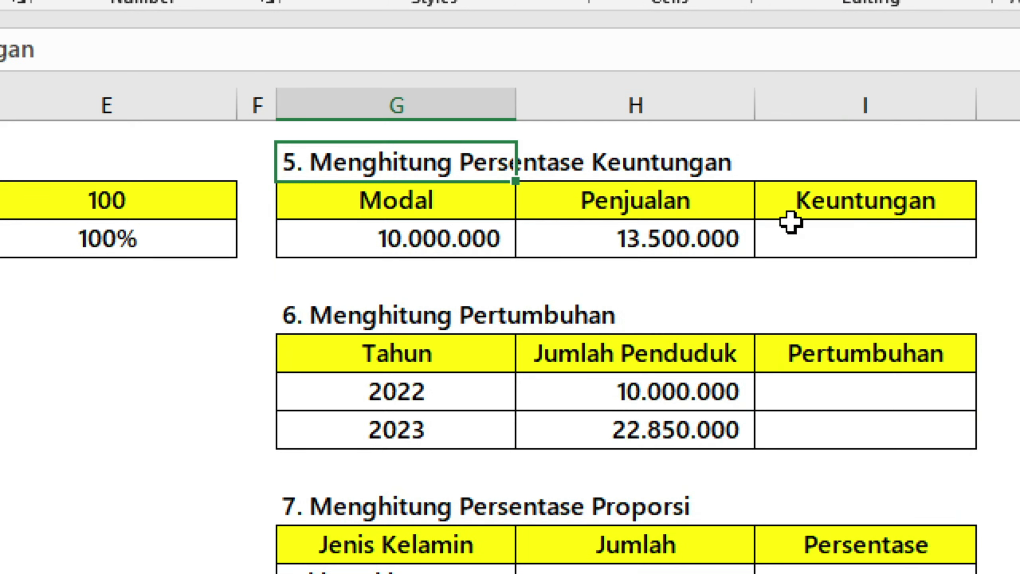
{"action": "left_click", "coordinate": [808, 187]}
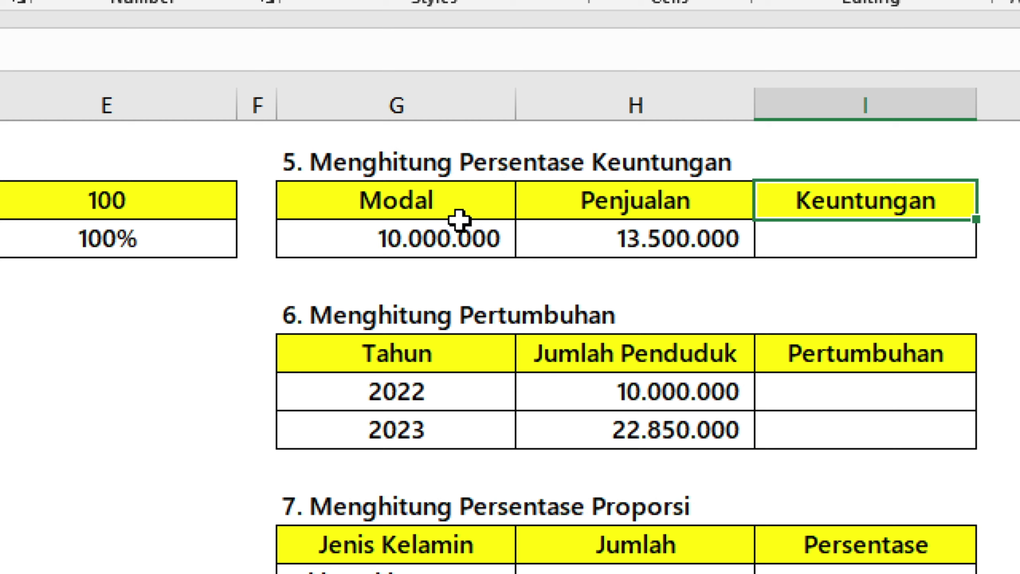
{"action": "left_click", "coordinate": [453, 228]}
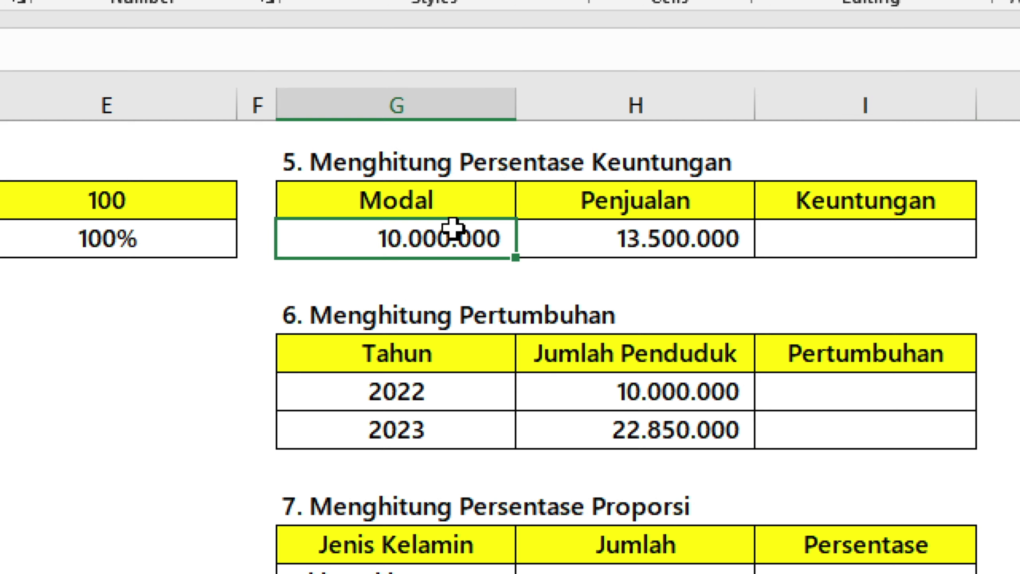
{"action": "left_click", "coordinate": [596, 221]}
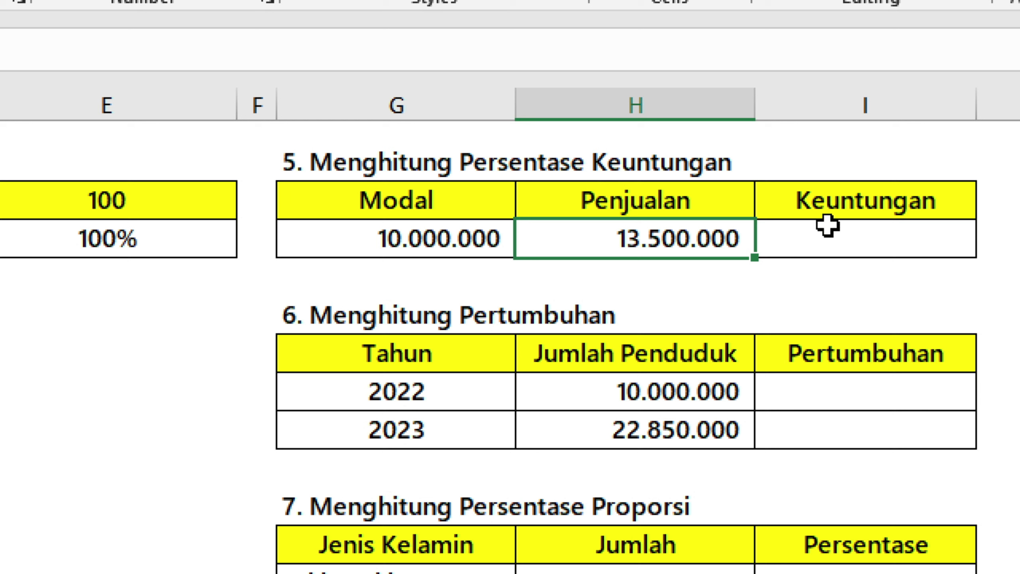
Step: Enter the formula =(H4-G4)/G4 under Keuntungan in table 5, Menghitung Persentase Keuntungan
{"action": "left_click", "coordinate": [898, 240]}
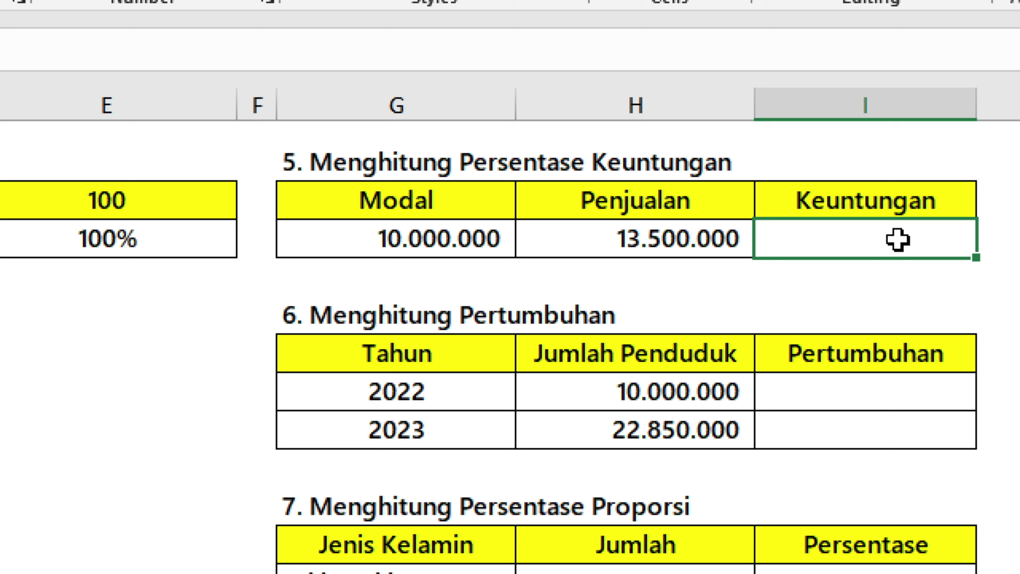
{"action": "type", "text": "="}
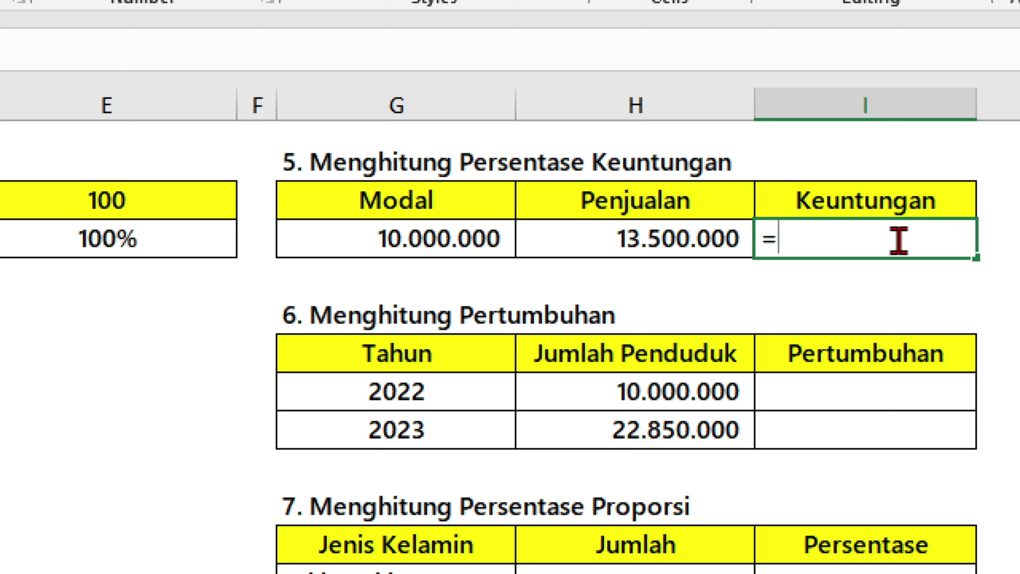
{"action": "type", "text": "("}
{"action": "left_click", "coordinate": [707, 240]}
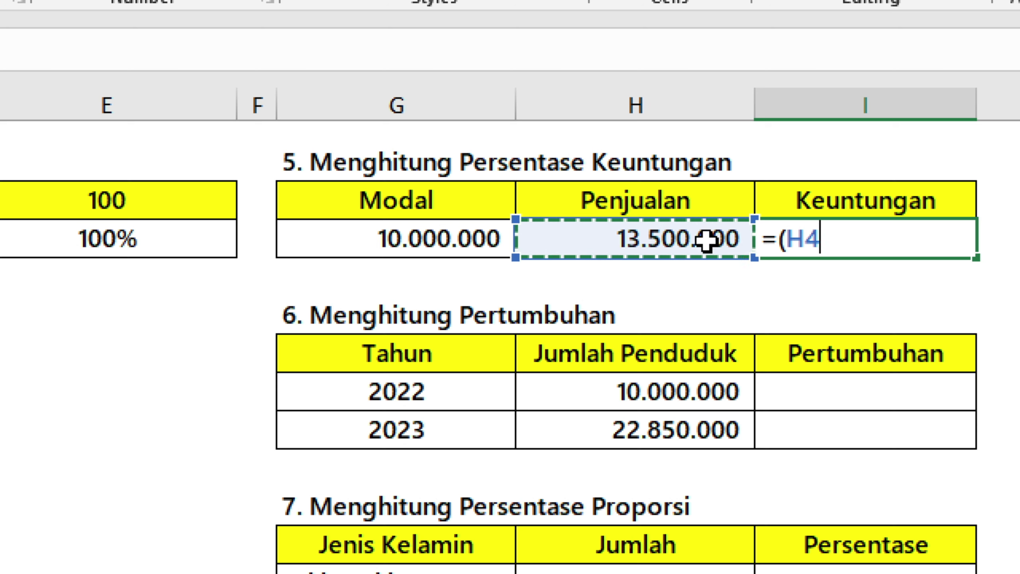
{"action": "type", "text": "-"}
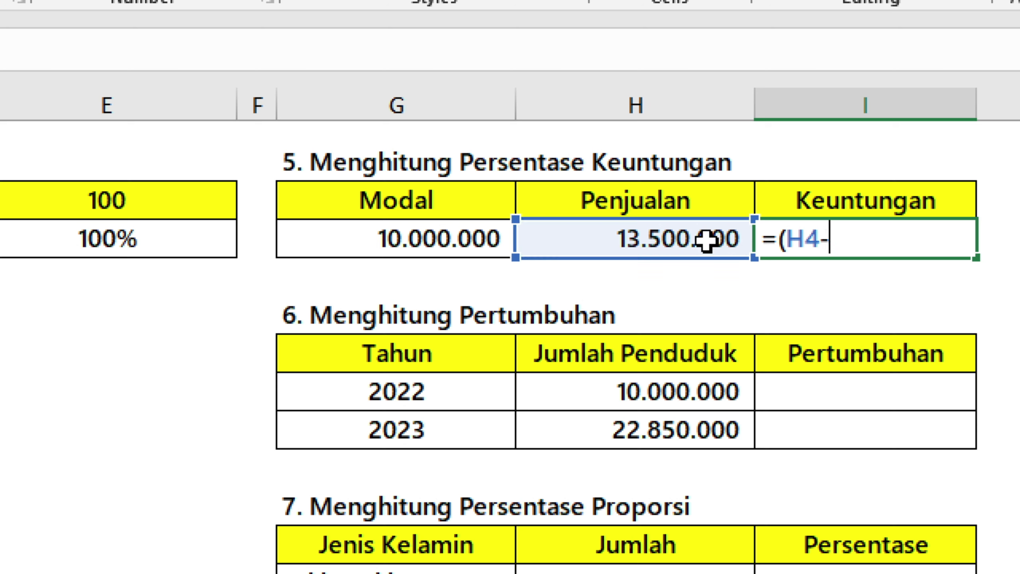
{"action": "left_click", "coordinate": [451, 233]}
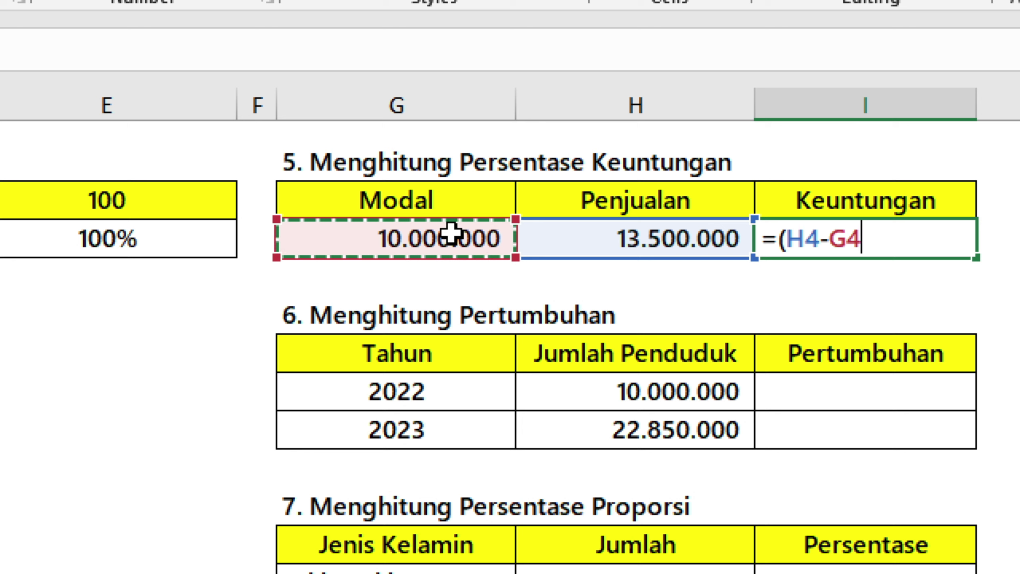
{"action": "type", "text": ")/"}
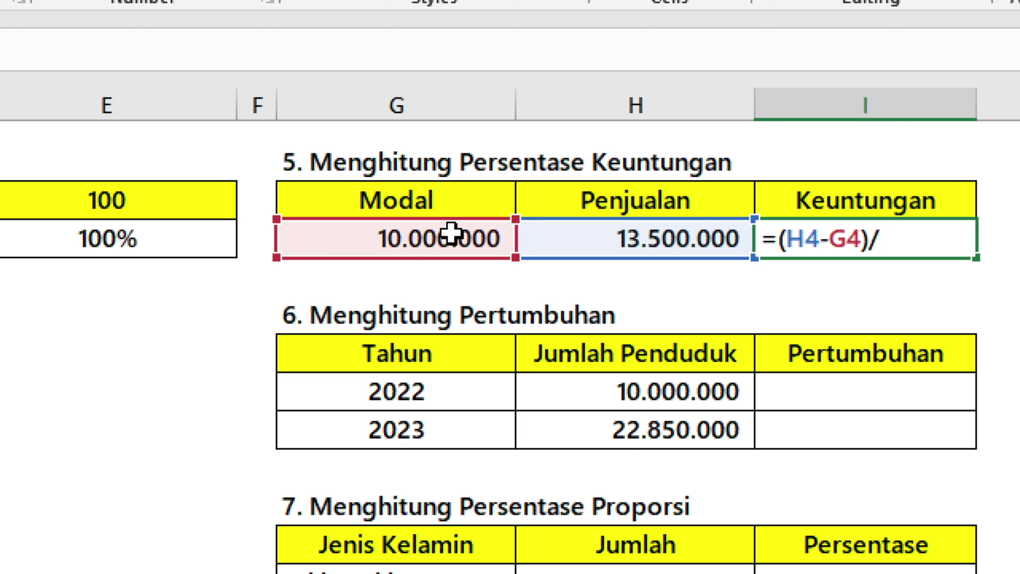
{"action": "left_click", "coordinate": [452, 233]}
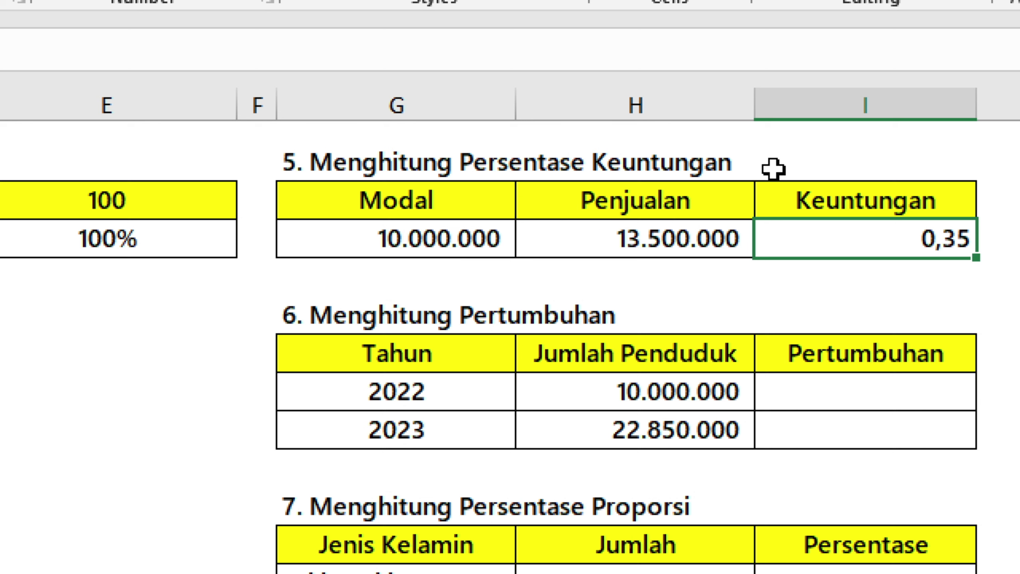
{"action": "key", "text": "ctrl+Return"}
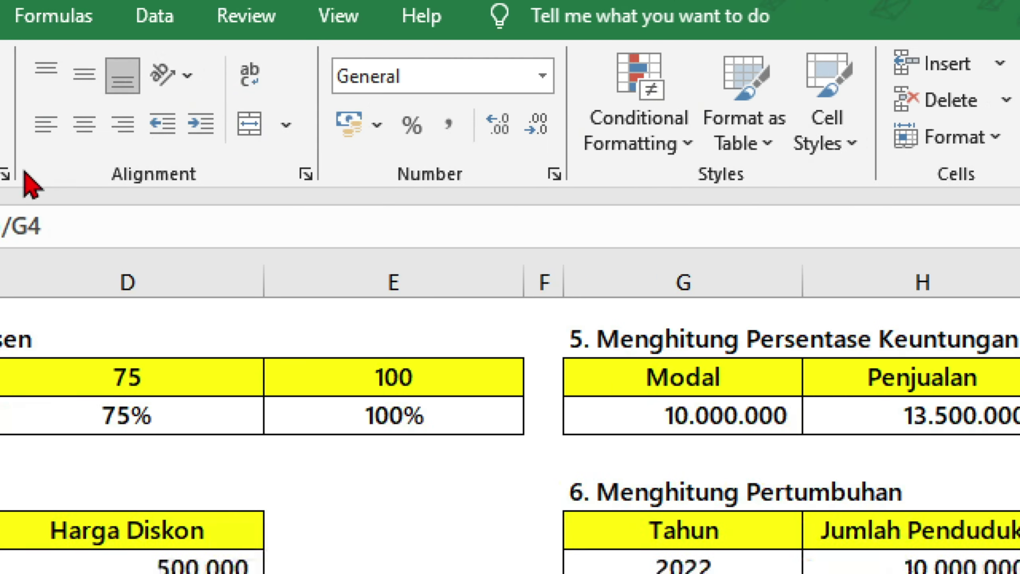
Step: Format the Keuntungan result in table 5 as a centered percentage and check it against Modal and Penjualan
{"action": "left_click", "coordinate": [574, 126]}
{"action": "left_click", "coordinate": [246, 124]}
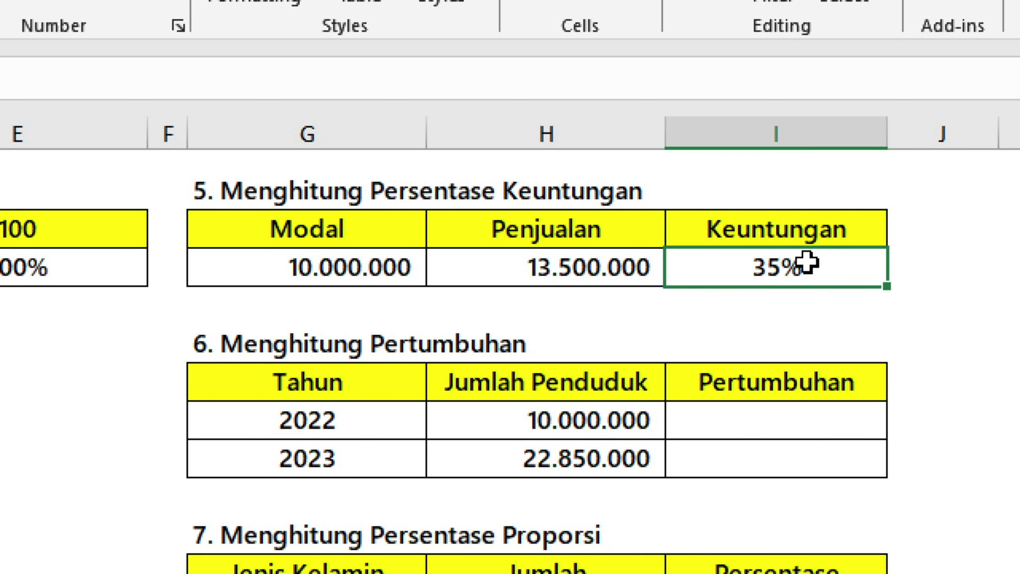
{"action": "left_click", "coordinate": [366, 273]}
{"action": "left_click", "coordinate": [501, 264]}
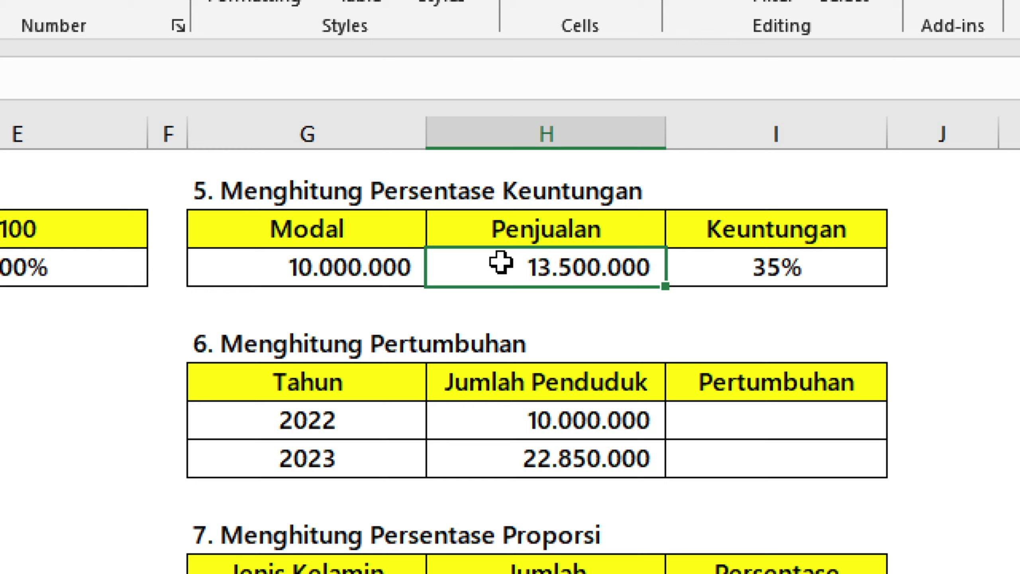
{"action": "left_click", "coordinate": [800, 259]}
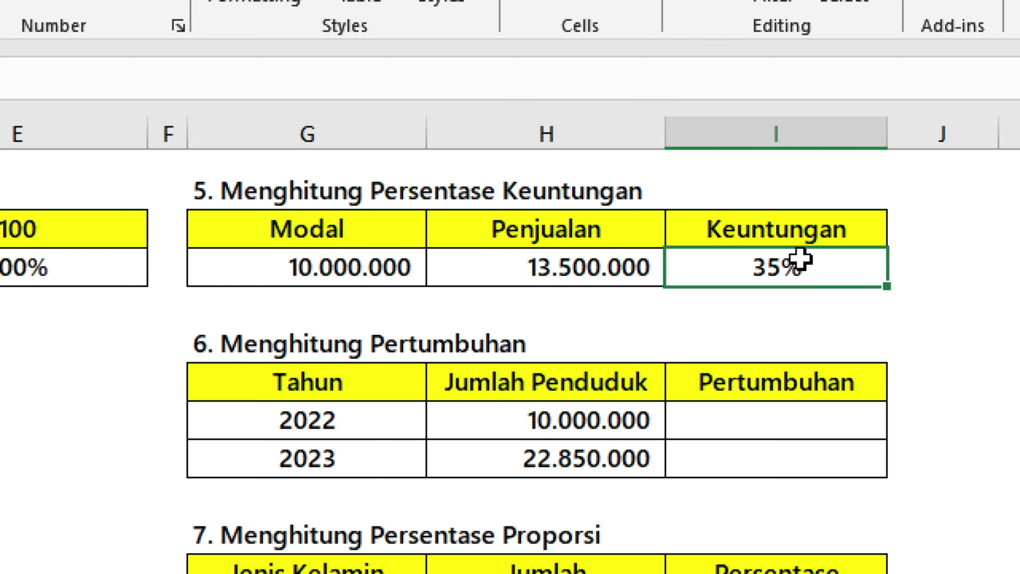
Step: Set Penjualan in table 5 to 15.000.000 and check the Keuntungan result
{"action": "double_click", "coordinate": [578, 265]}
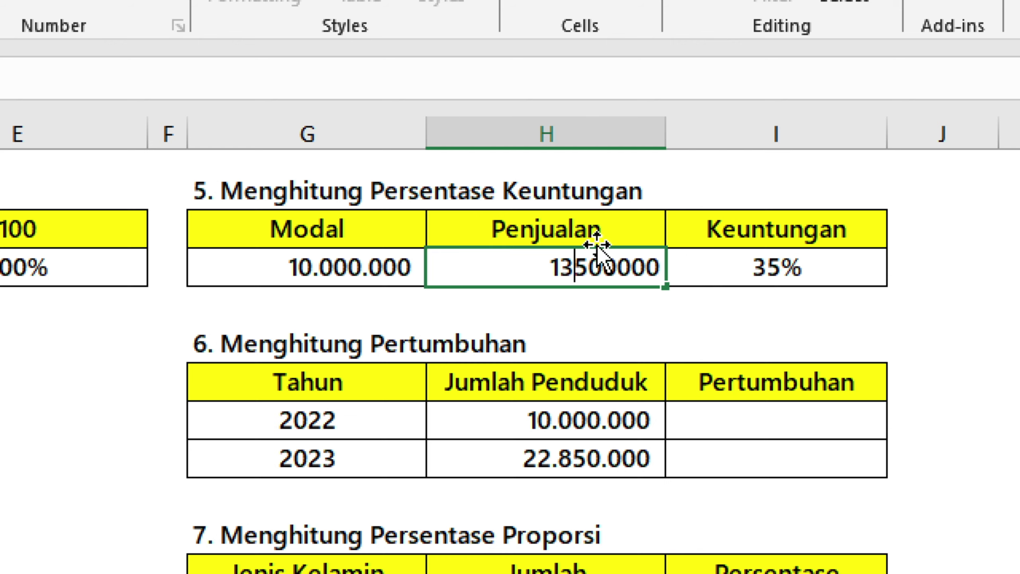
{"action": "key", "text": "BackSpace"}
{"action": "key", "text": "Right"}
{"action": "type", "text": "0"}
{"action": "key", "text": "Return"}
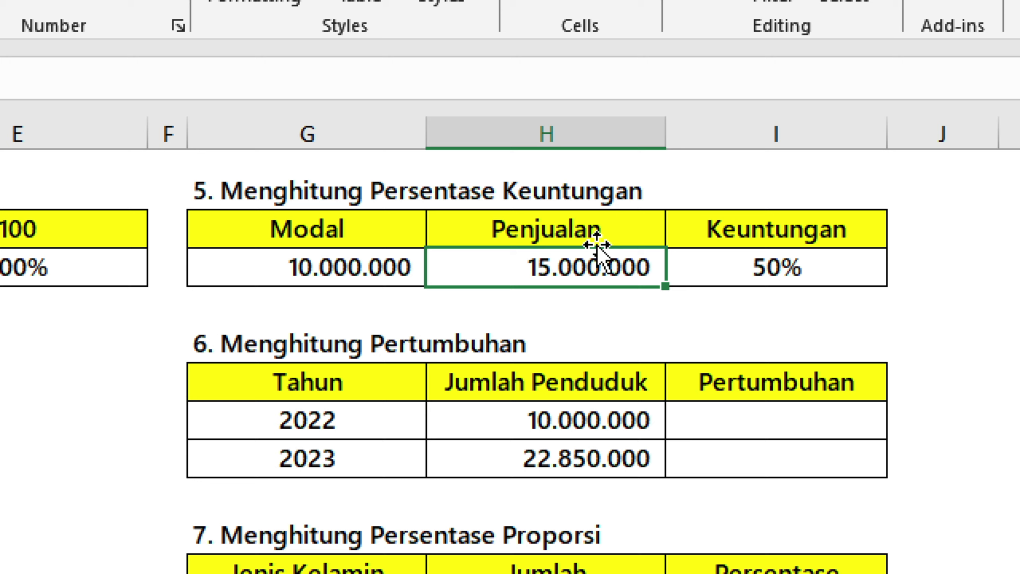
{"action": "left_click", "coordinate": [747, 272]}
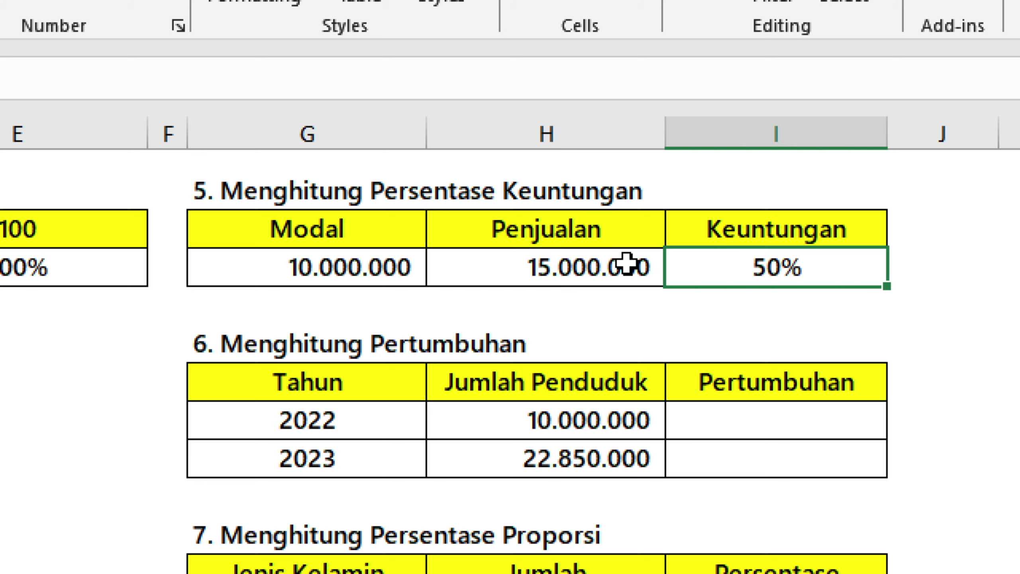
Step: Try a Penjualan of 5.000.000 in table 5, check Keuntungan, and undo the change
{"action": "left_click", "coordinate": [620, 269]}
{"action": "mouse_move", "coordinate": [621, 269]}
{"action": "left_mouse_down"}
{"action": "mouse_move", "coordinate": [676, 289]}
{"action": "mouse_move", "coordinate": [615, 269]}
{"action": "left_mouse_up"}
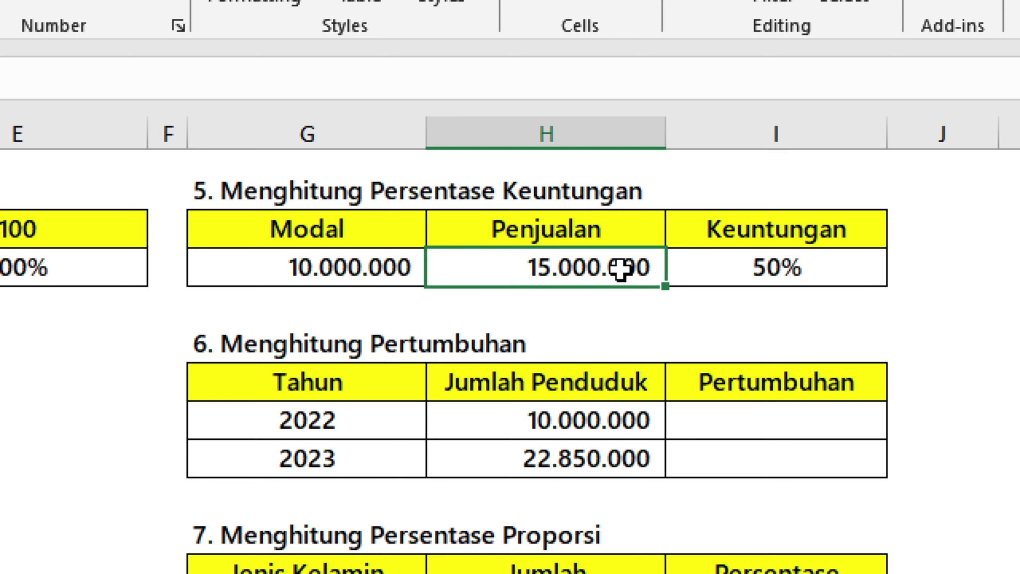
{"action": "double_click", "coordinate": [620, 268]}
{"action": "key", "text": "Left"}
{"action": "key", "text": "Left"}
{"action": "key", "text": "Left"}
{"action": "key", "text": "Left"}
{"action": "key", "text": "Left"}
{"action": "key", "text": "Left"}
{"action": "key", "text": "Left"}
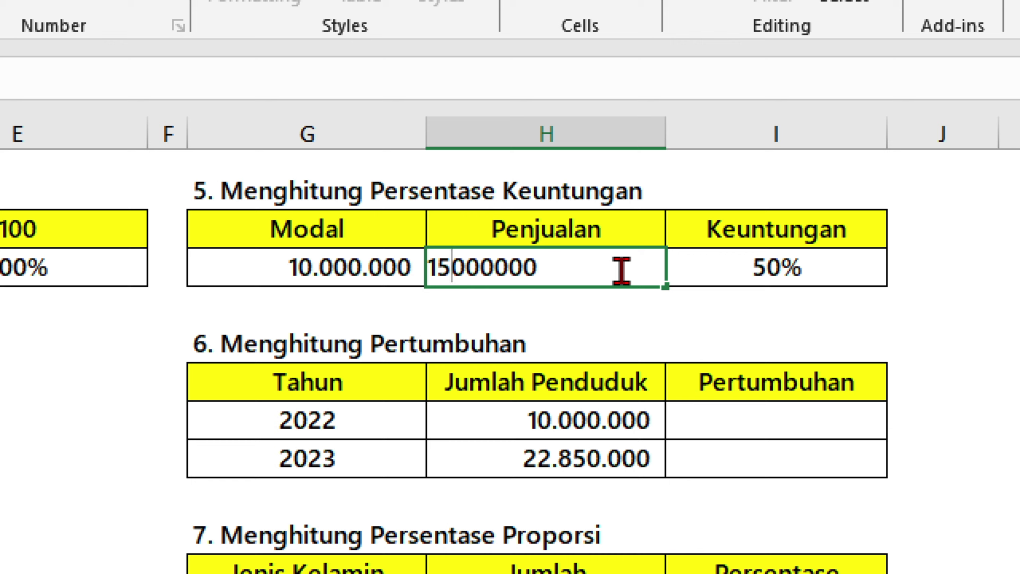
{"action": "key", "text": "BackSpace"}
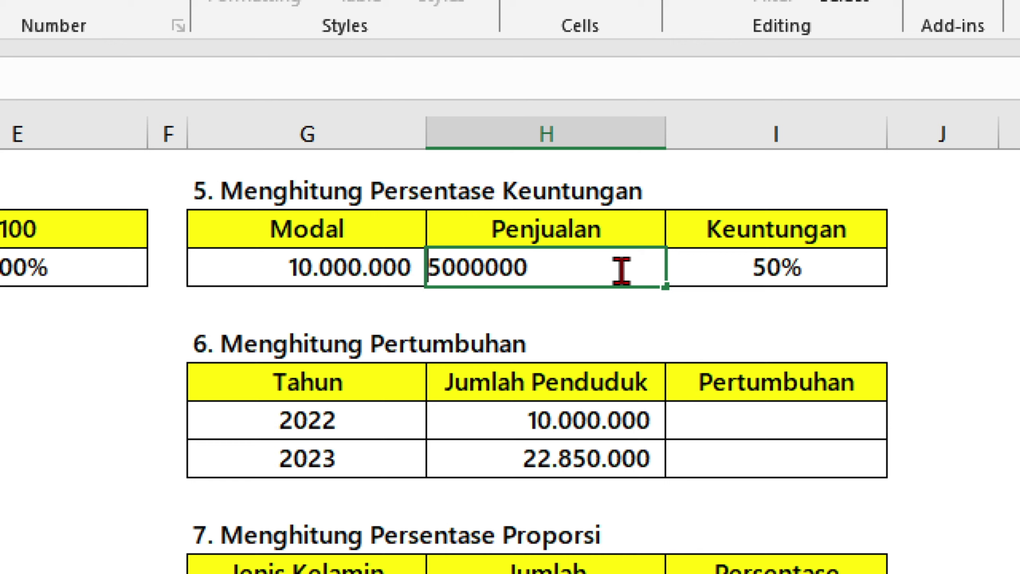
{"action": "key", "text": "Return"}
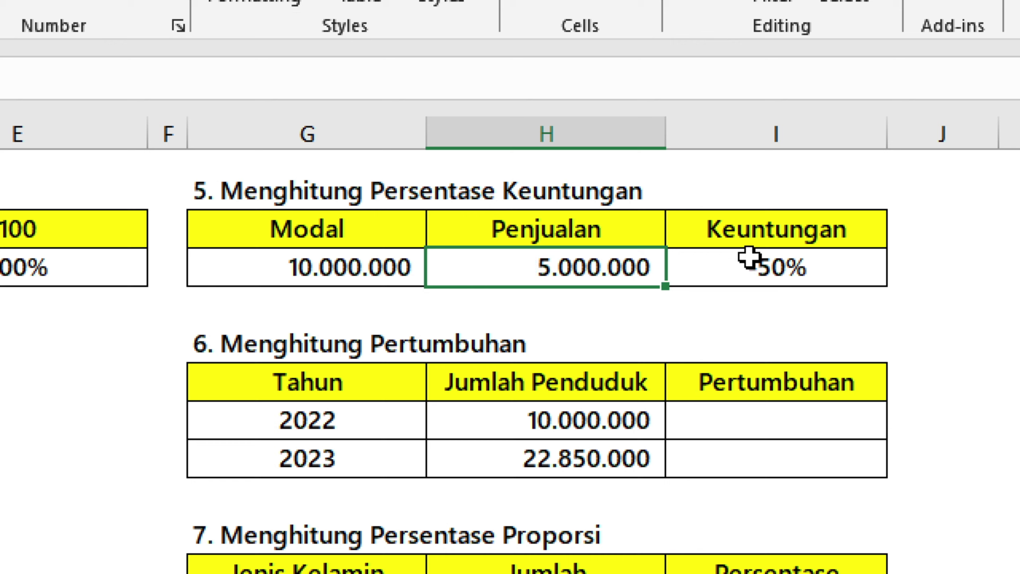
{"action": "left_click", "coordinate": [709, 284]}
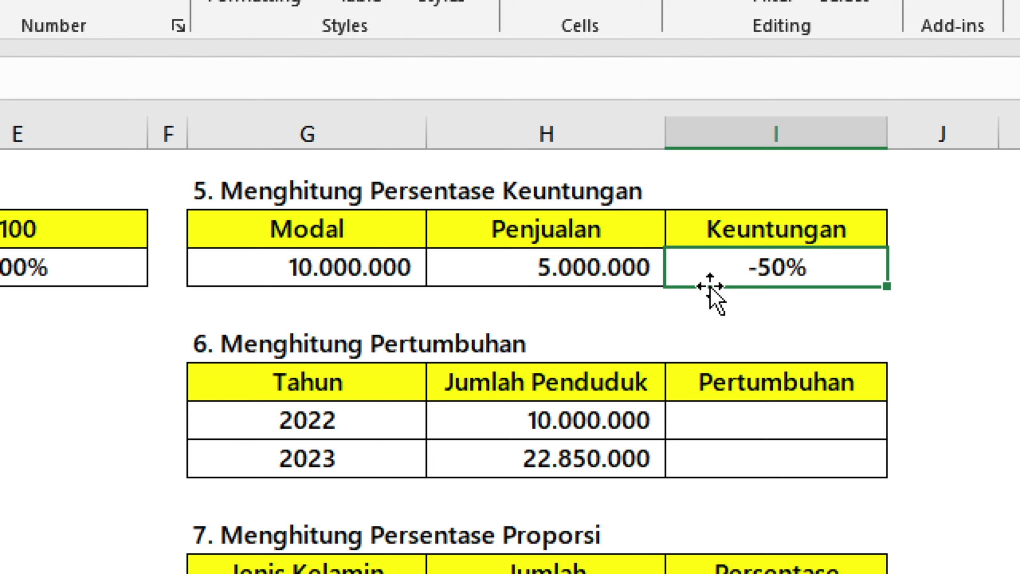
{"action": "key", "text": "ctrl+z"}
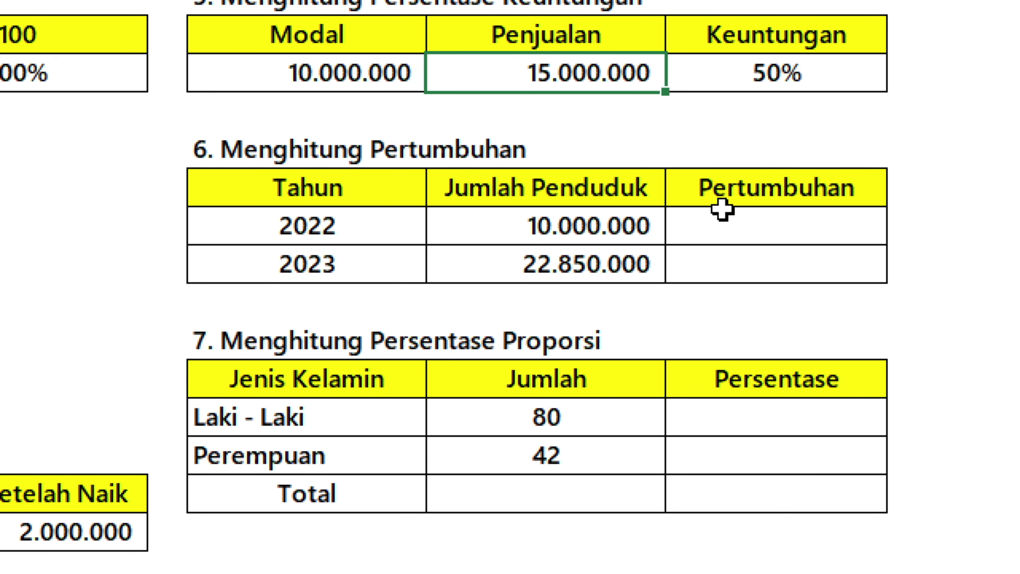
Step: Select the 2022 Pertumbuhan cell in table 6, Menghitung Pertumbuhan
{"action": "left_click", "coordinate": [725, 212]}
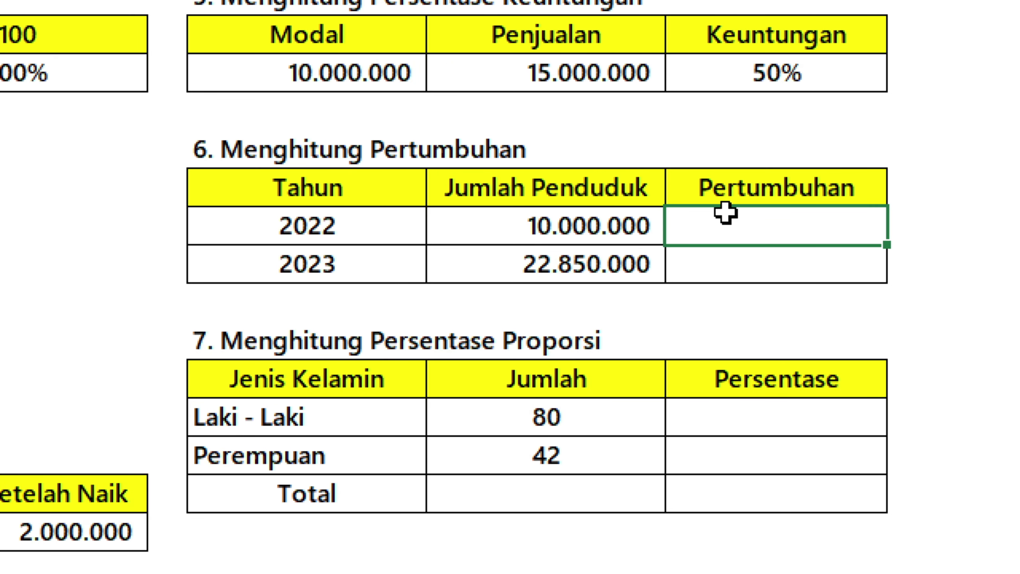